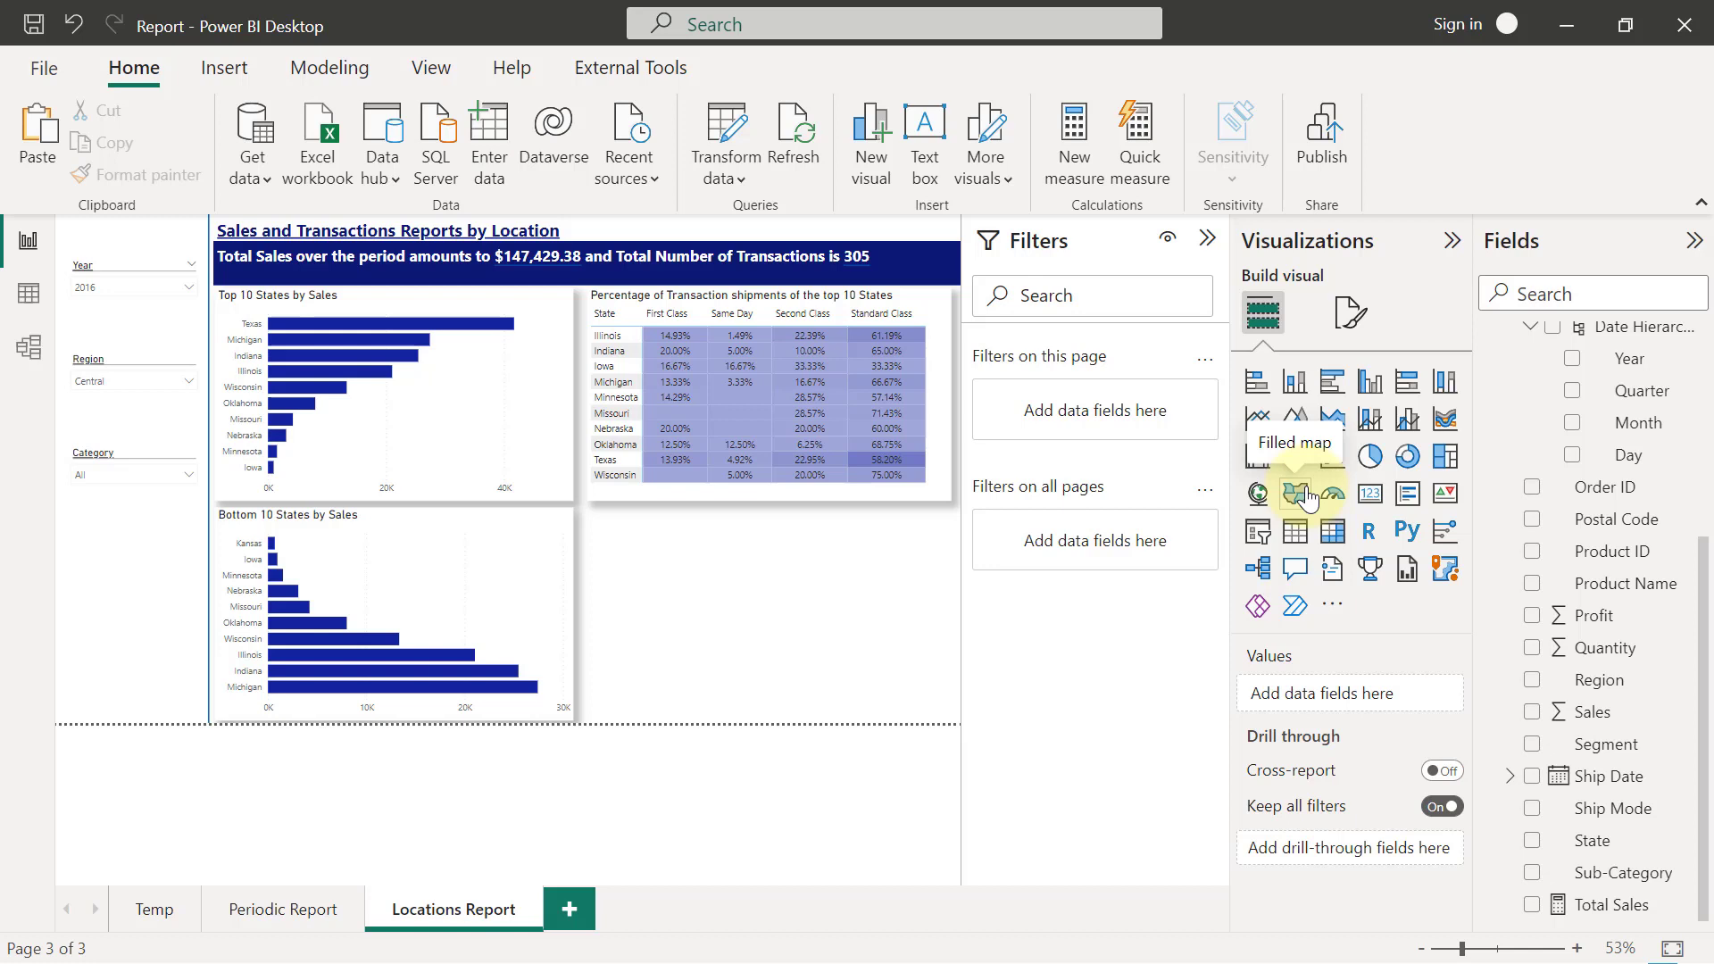
Add a Map visual and fit it into the empty area below the transaction shipments table, matching the table's width.
click(1255, 493)
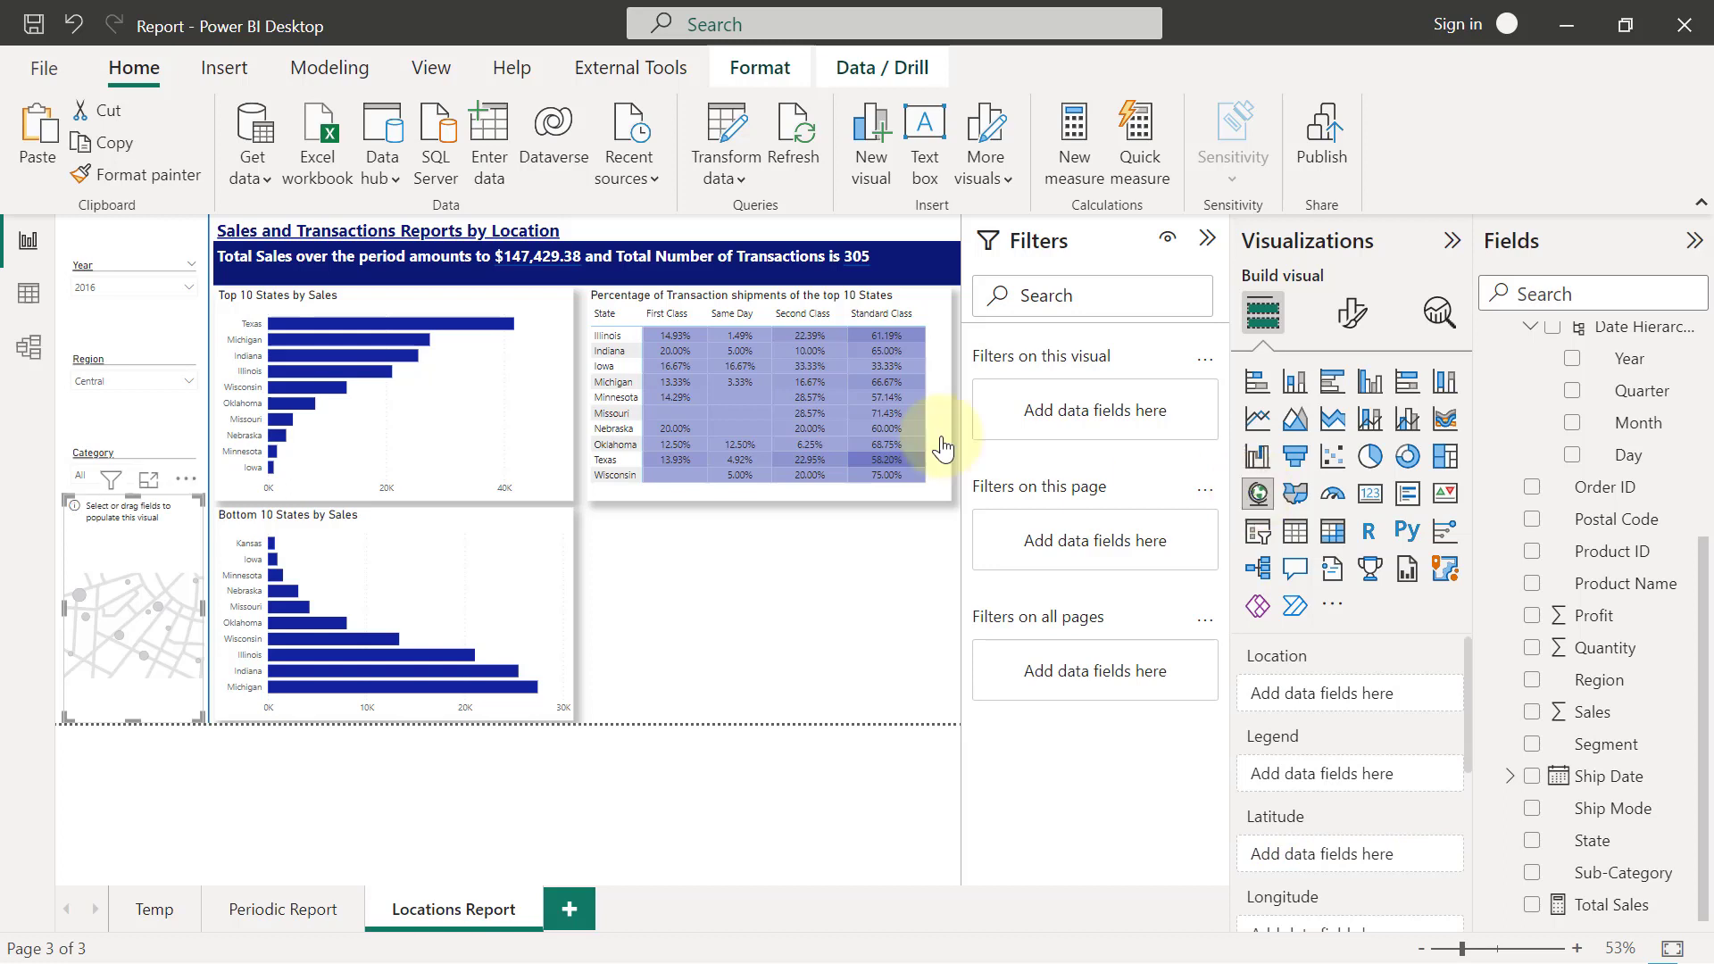
drag(191, 496, 656, 507)
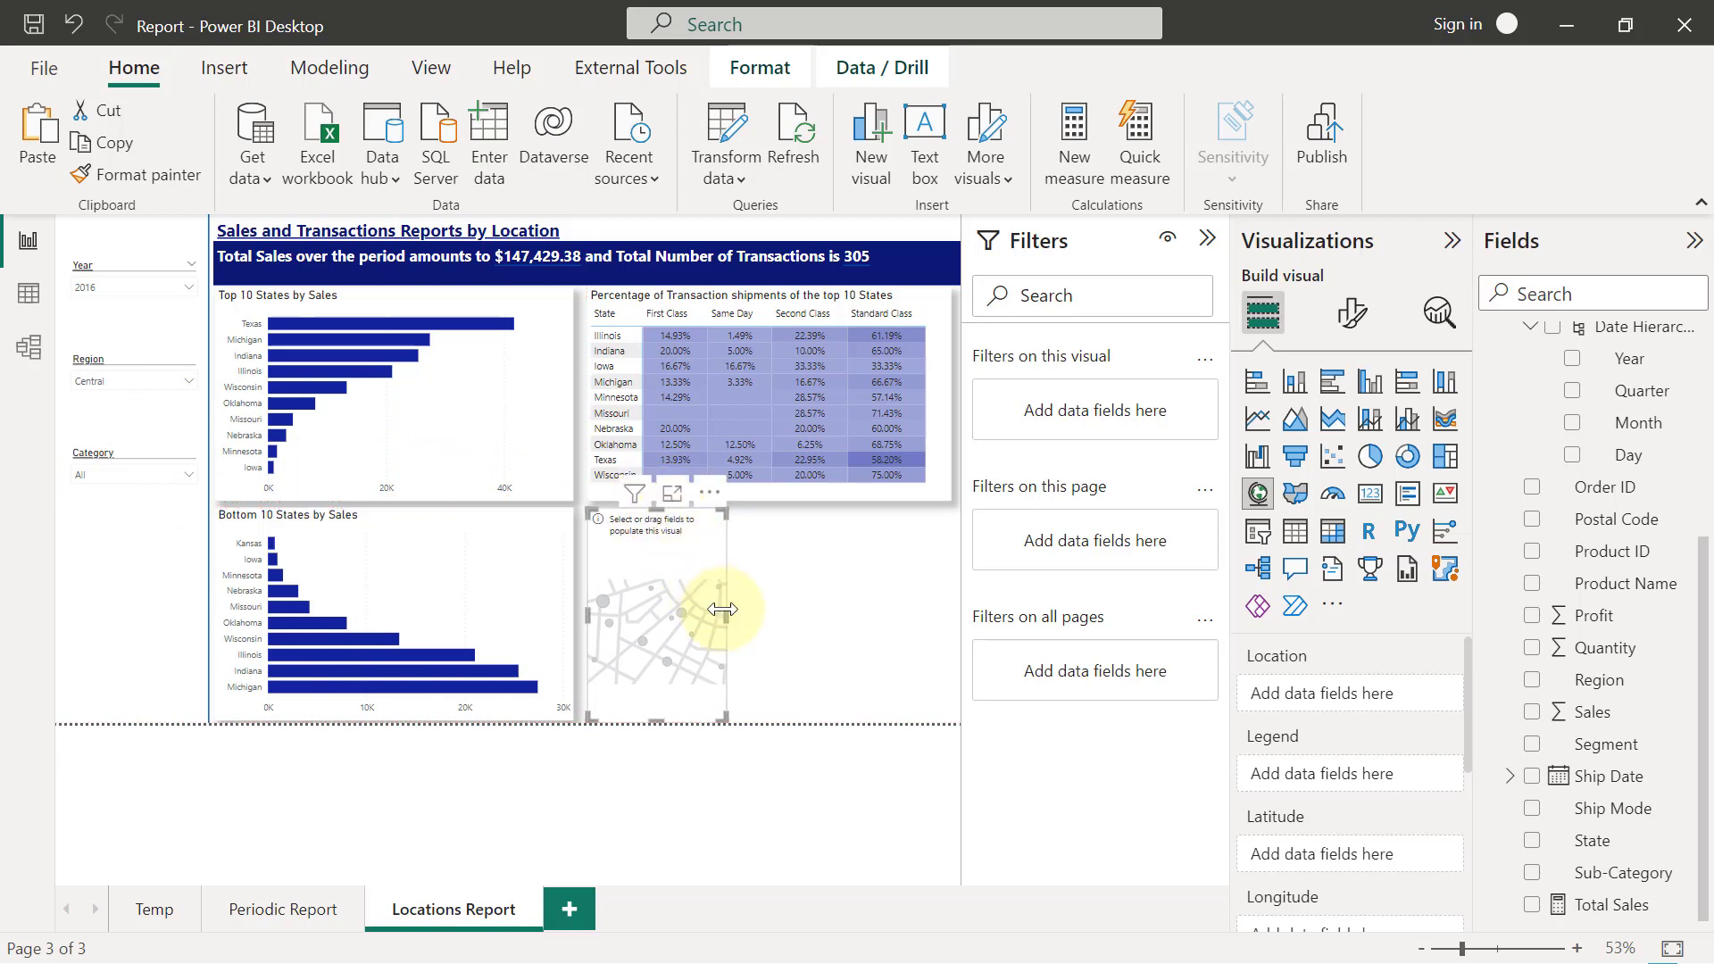
drag(723, 609, 942, 589)
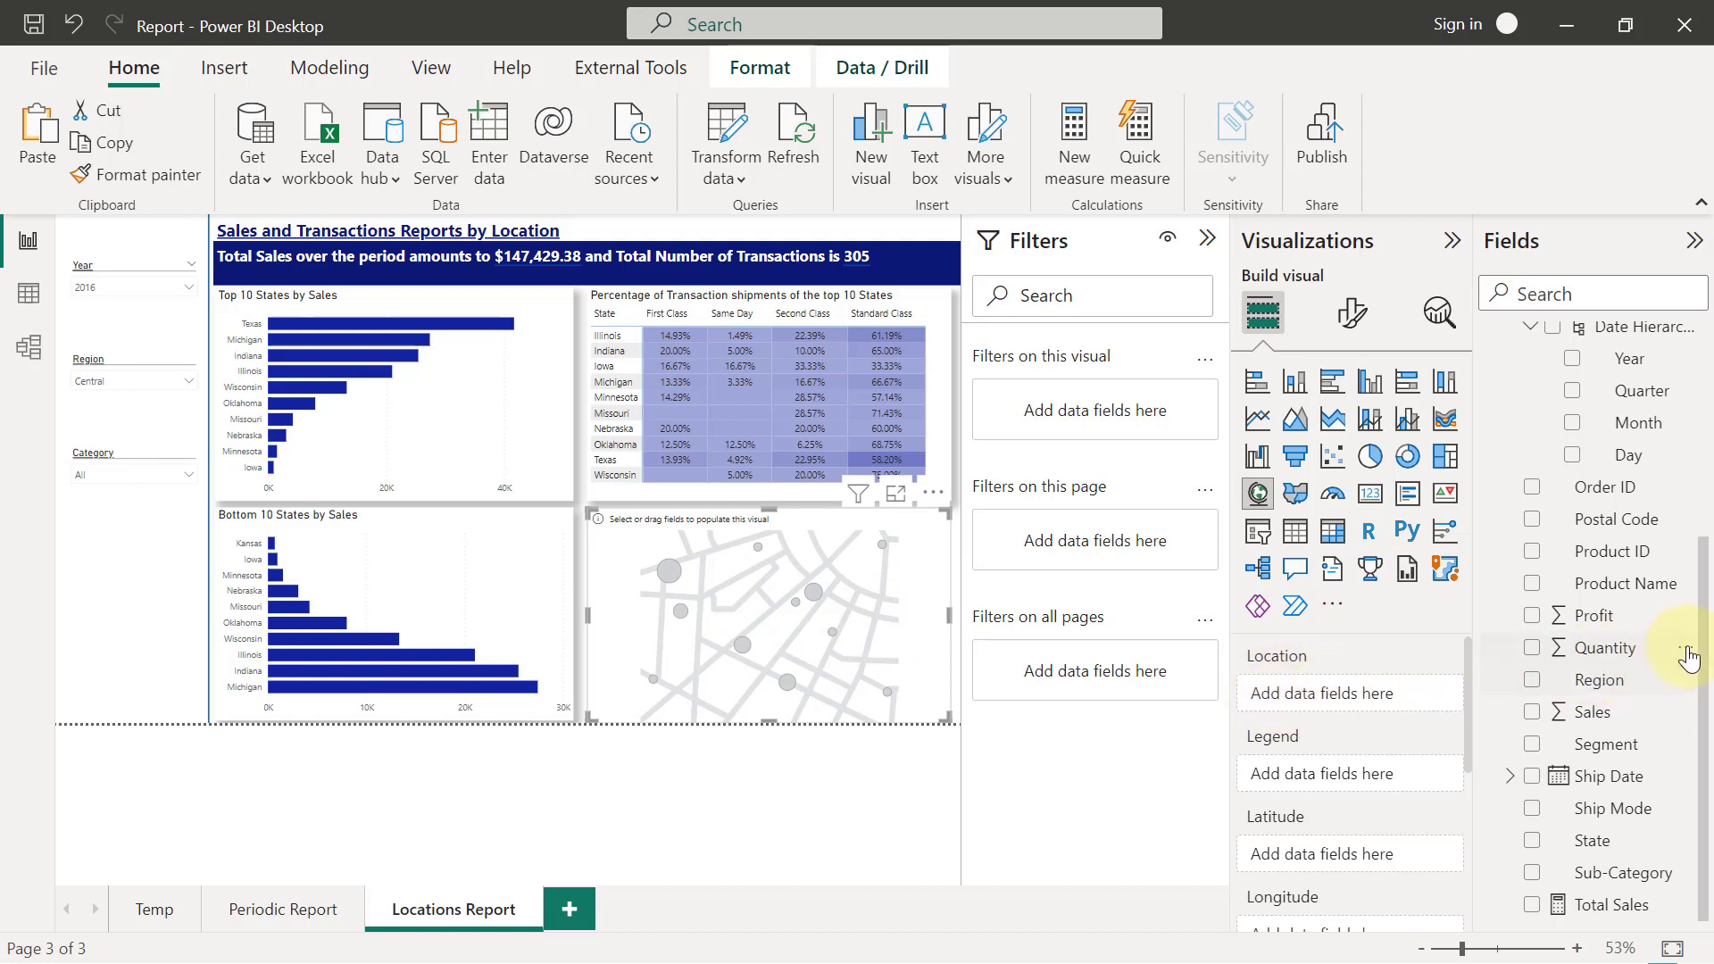
Assign the City field as the map's location and open the visual in focus mode.
drag(1705, 640, 1707, 410)
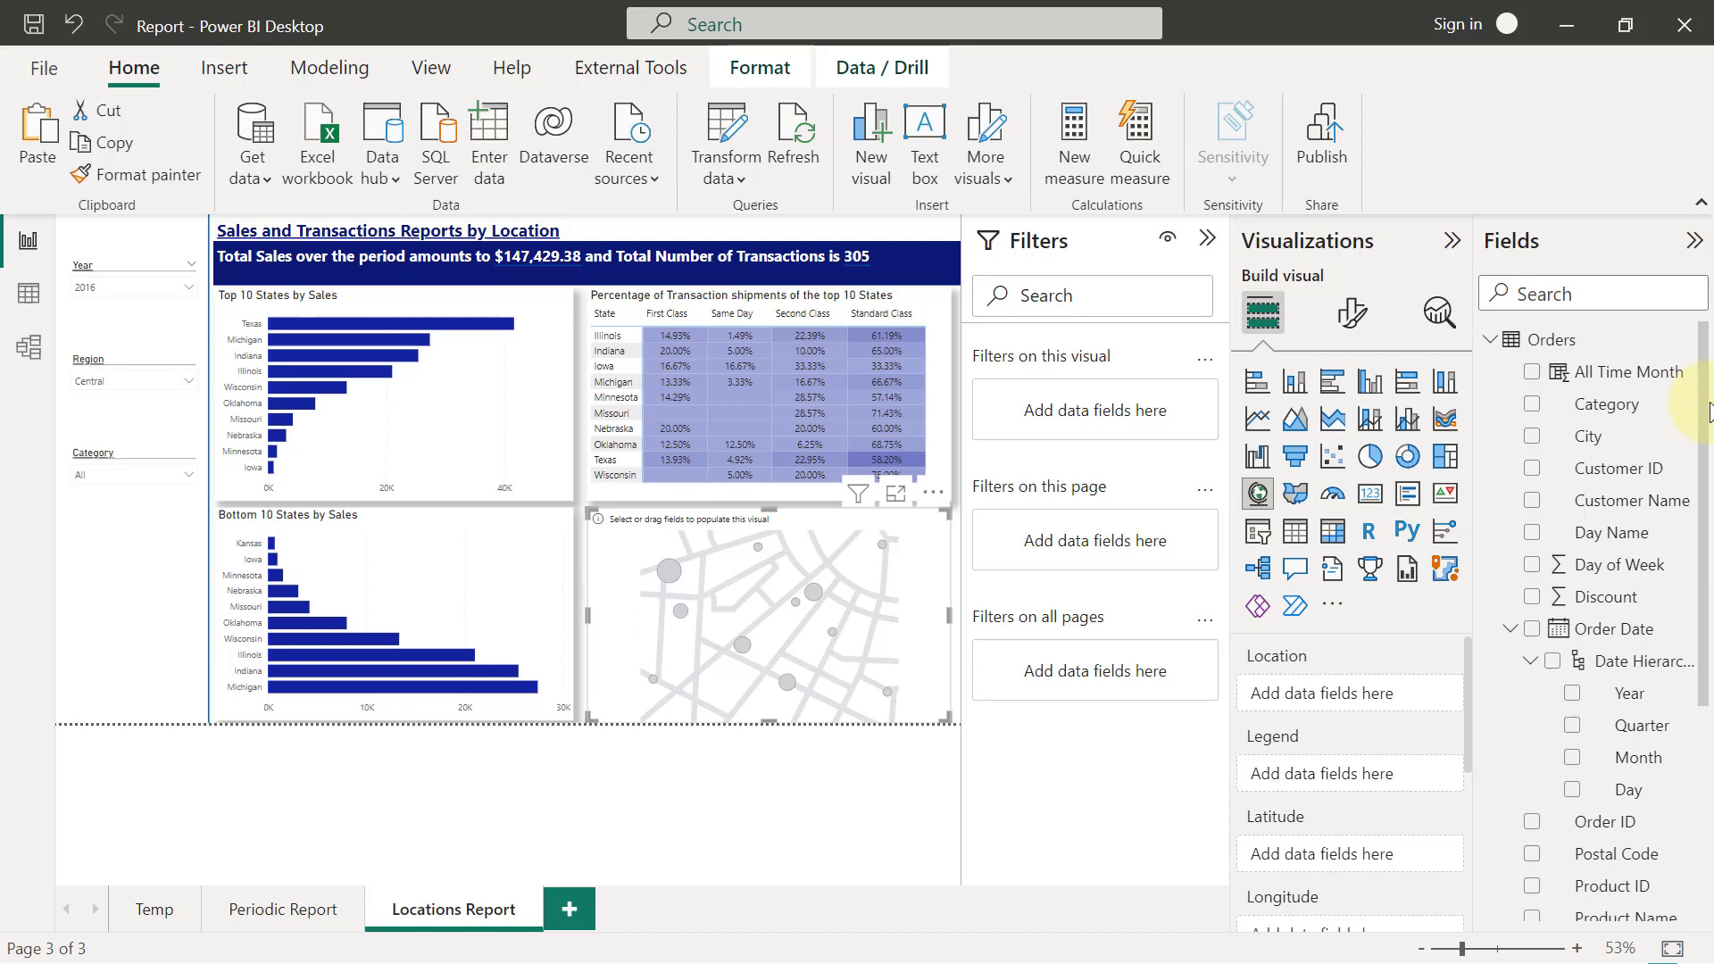
mouse_move(1706, 451)
mouse_down()
mouse_move(1707, 574)
mouse_move(1706, 422)
mouse_up()
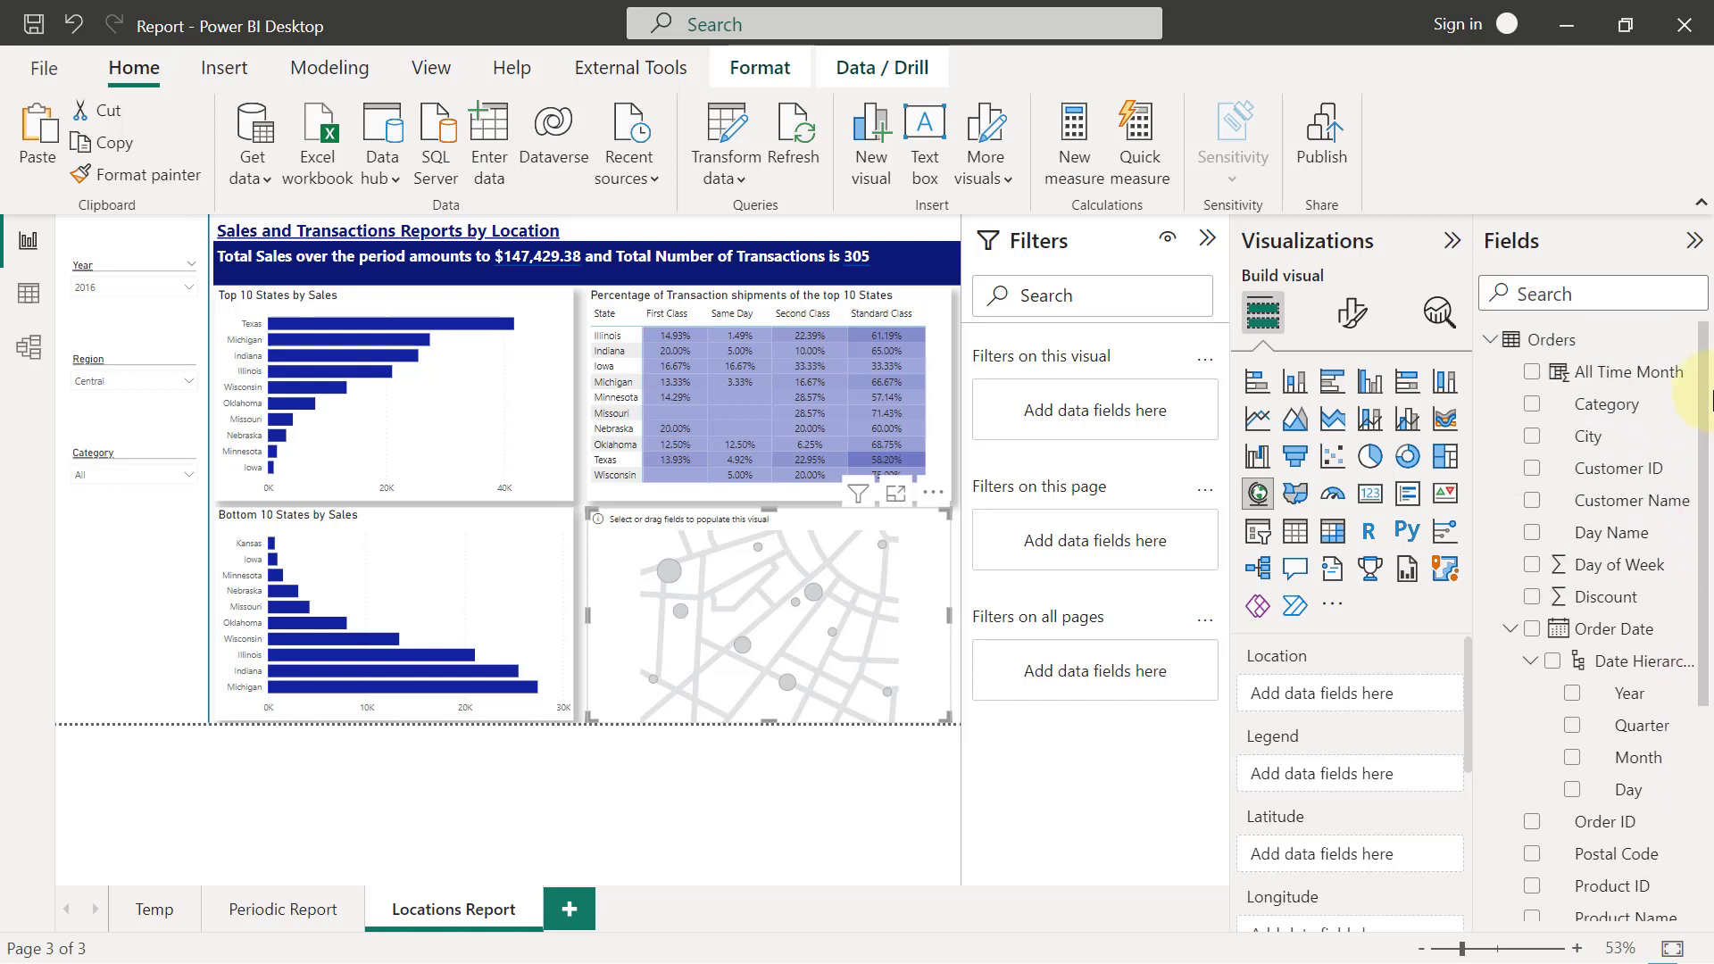
click(1535, 439)
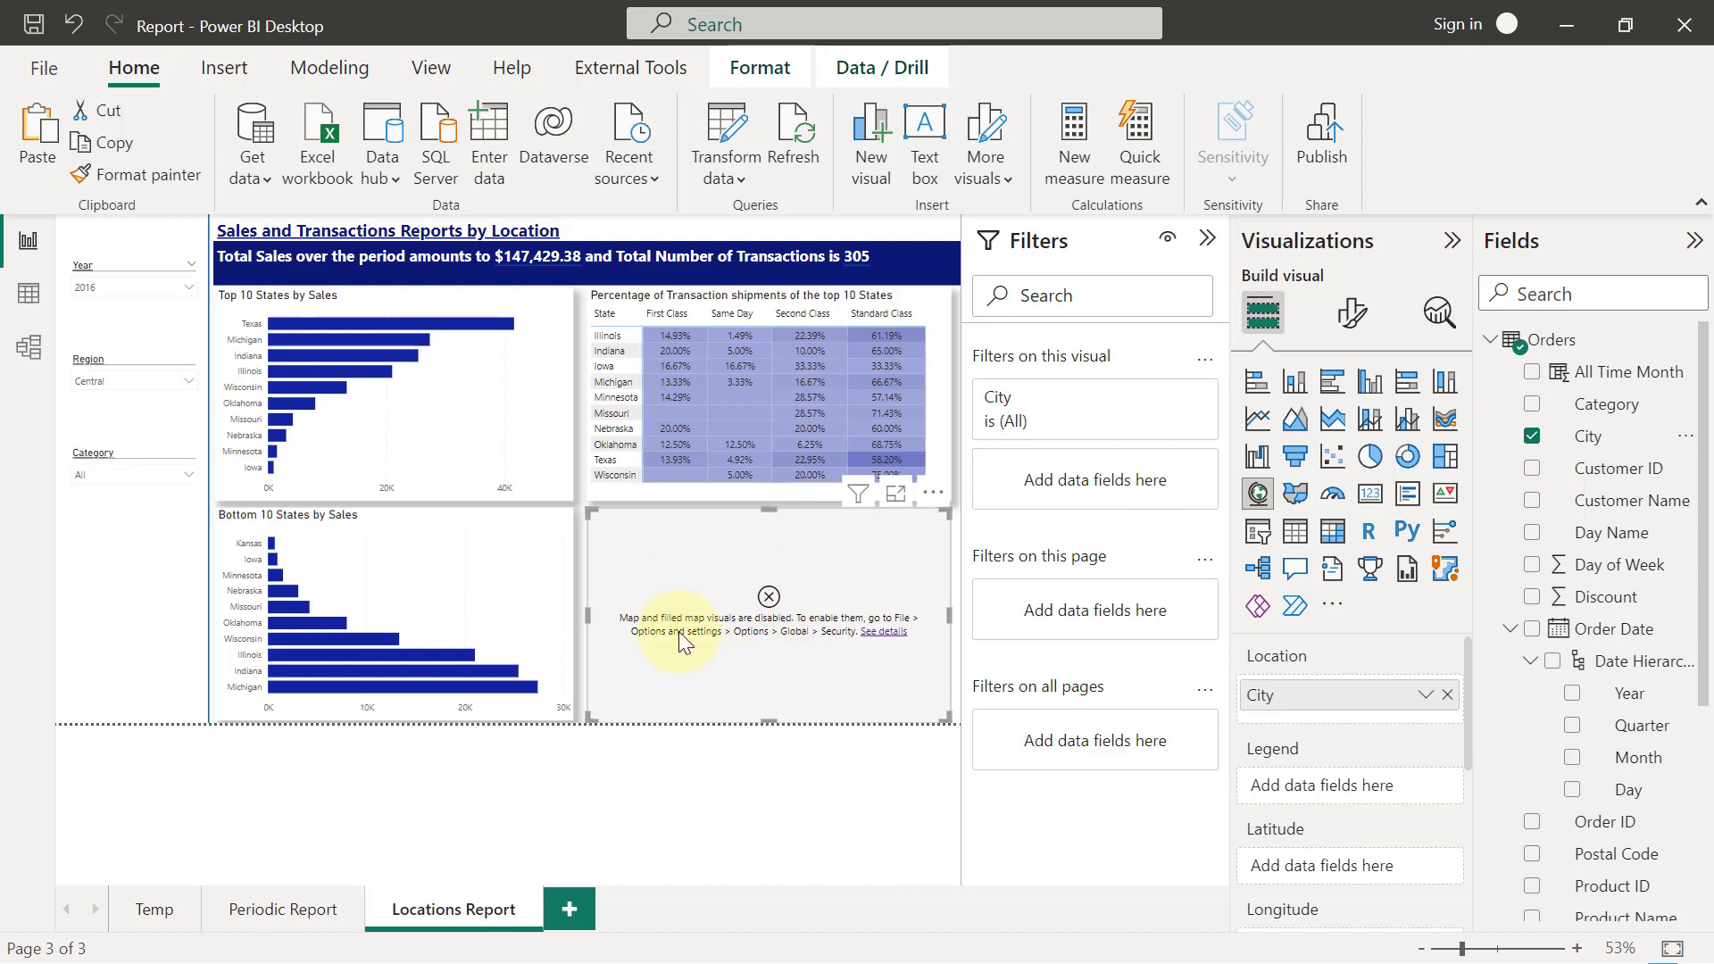
click(895, 495)
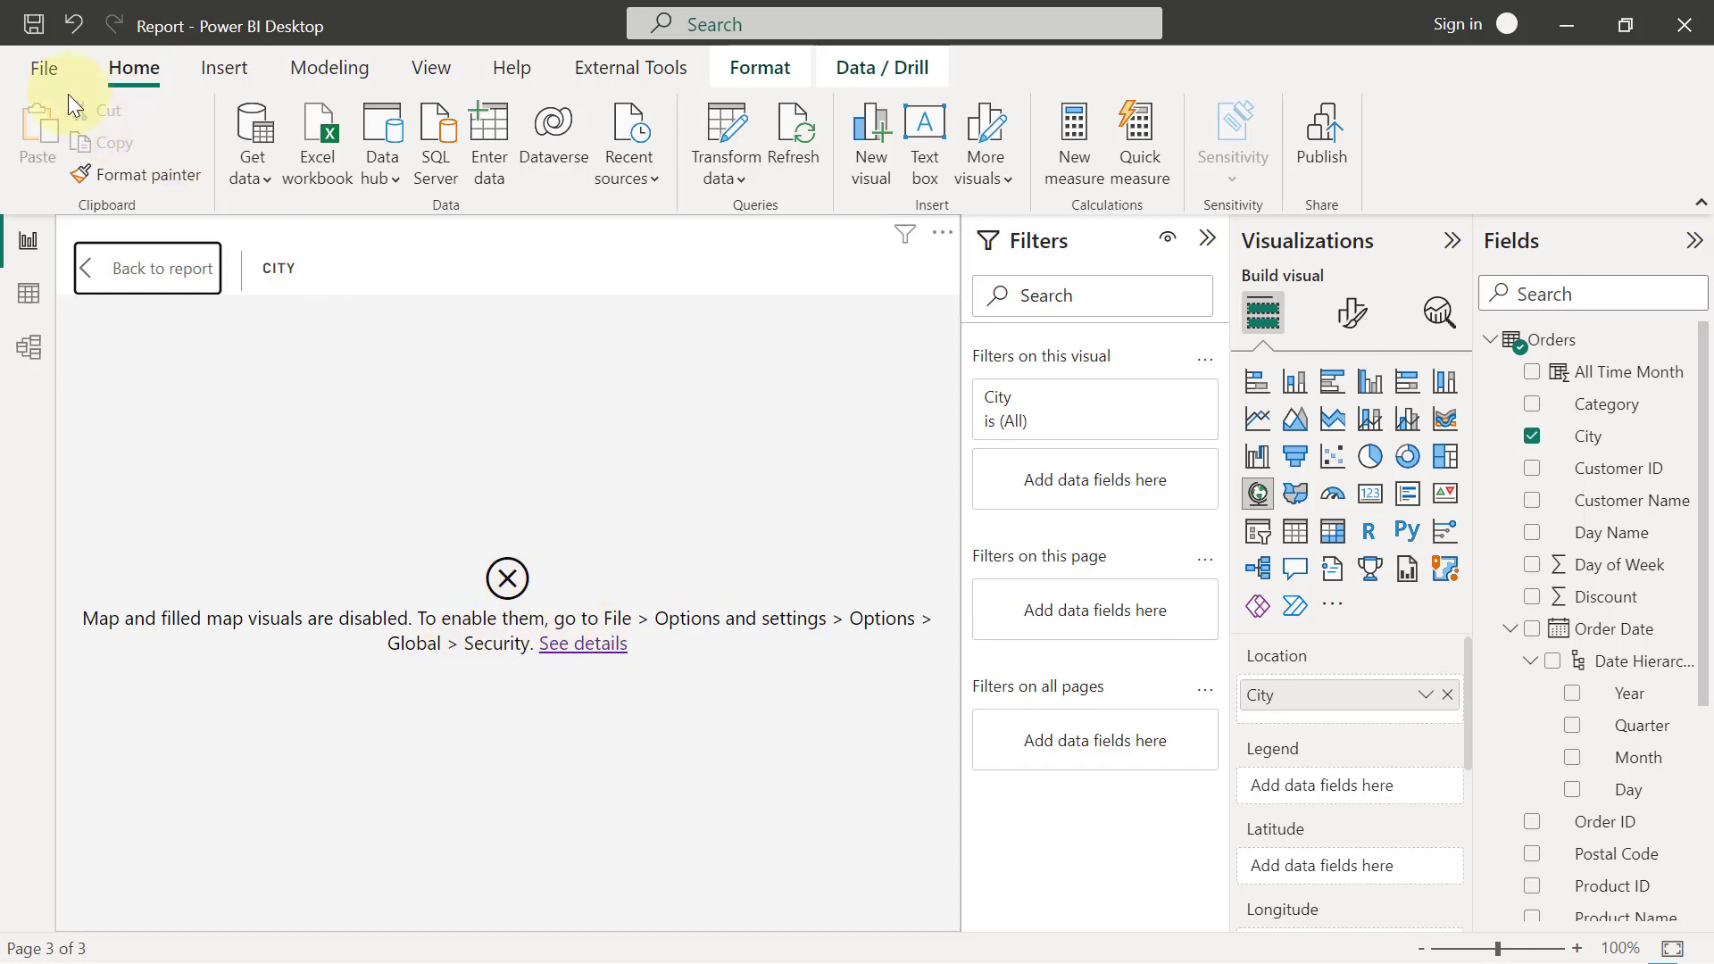
Enable Map and Filled Map visuals and ArcGIS for Power BI in the global security options.
click(45, 65)
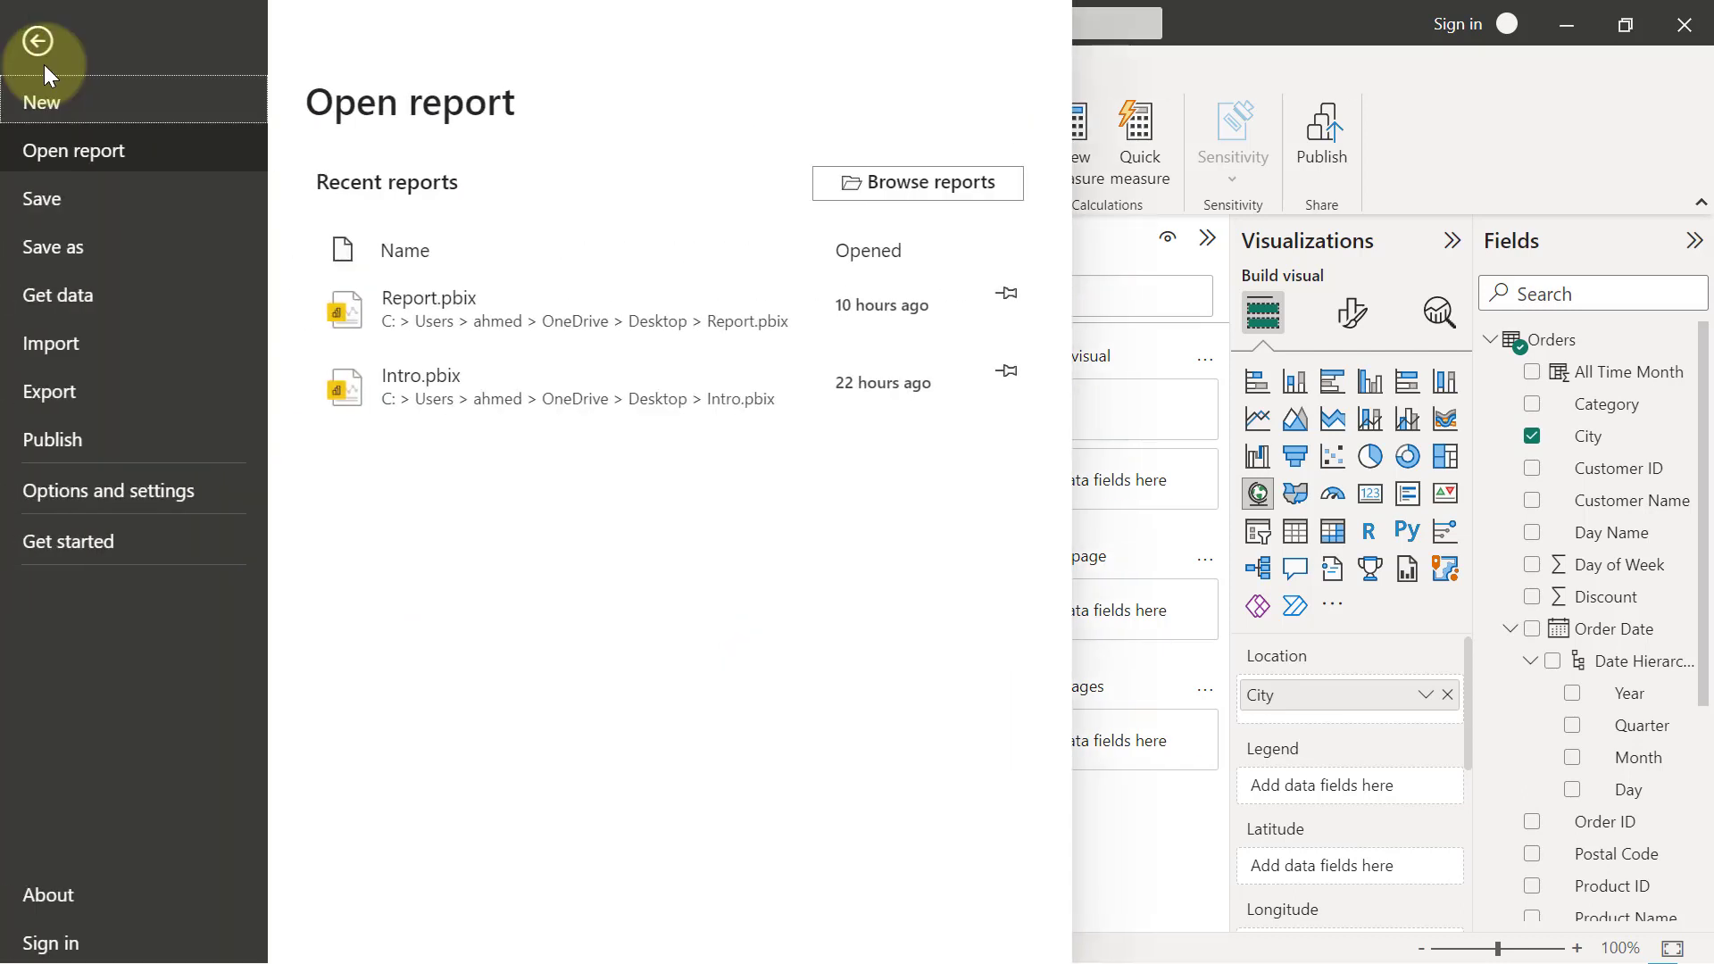
click(97, 492)
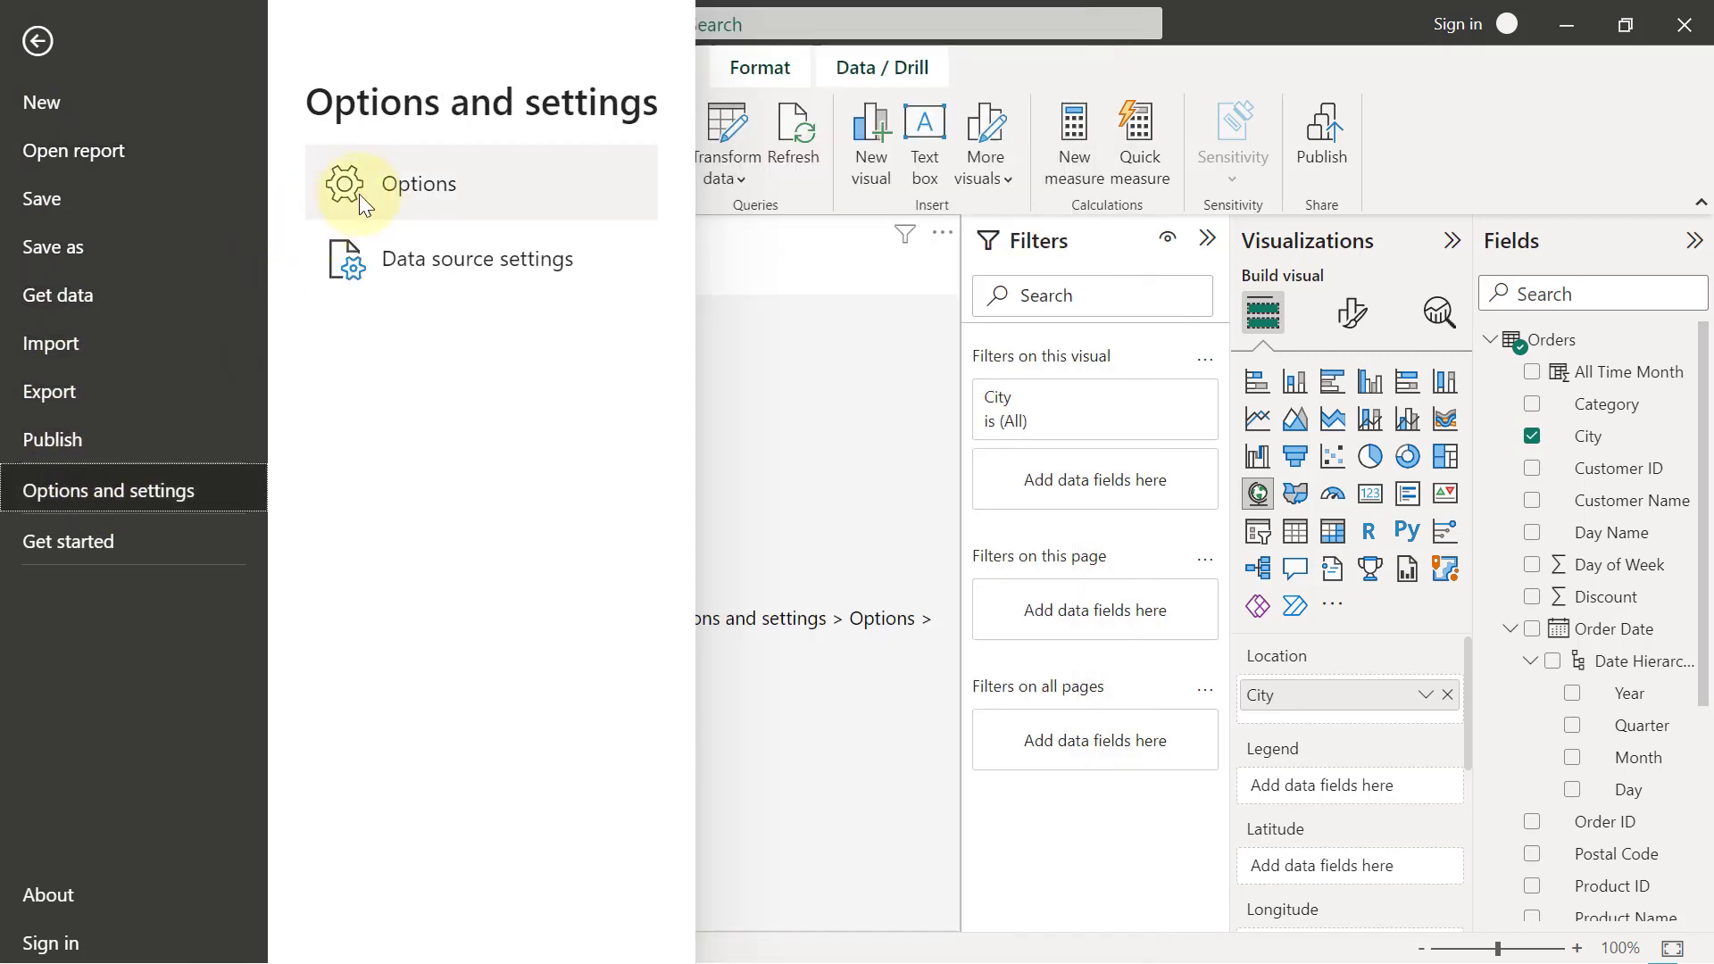
click(395, 191)
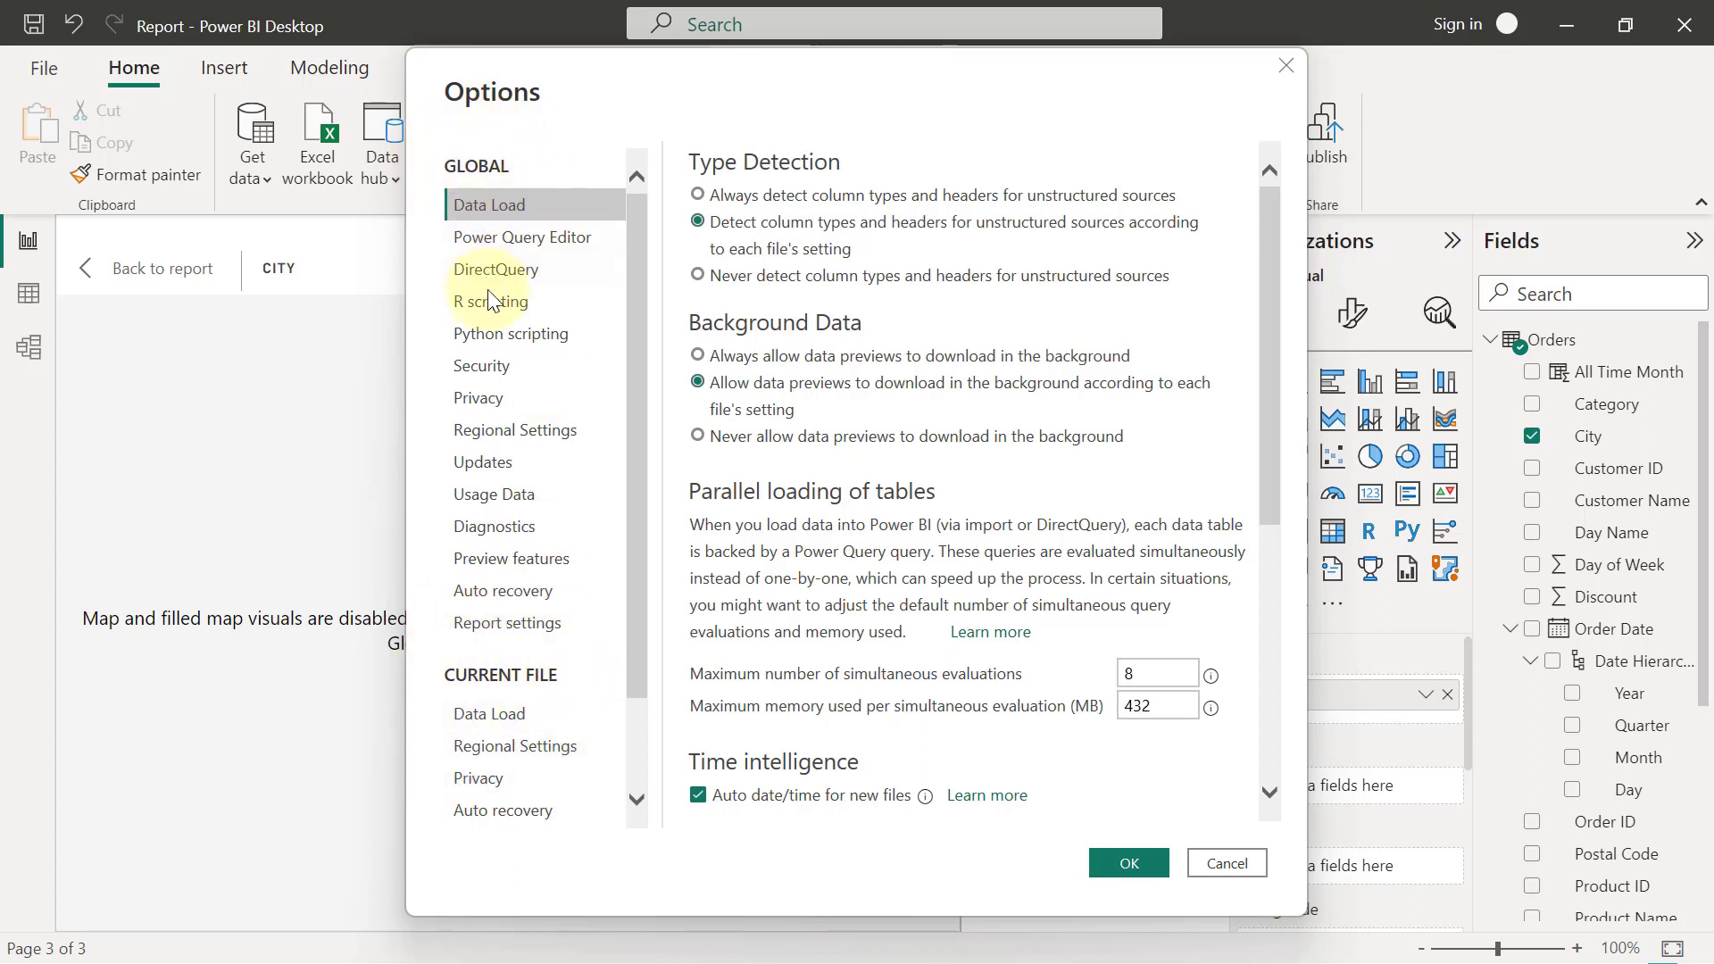
click(496, 370)
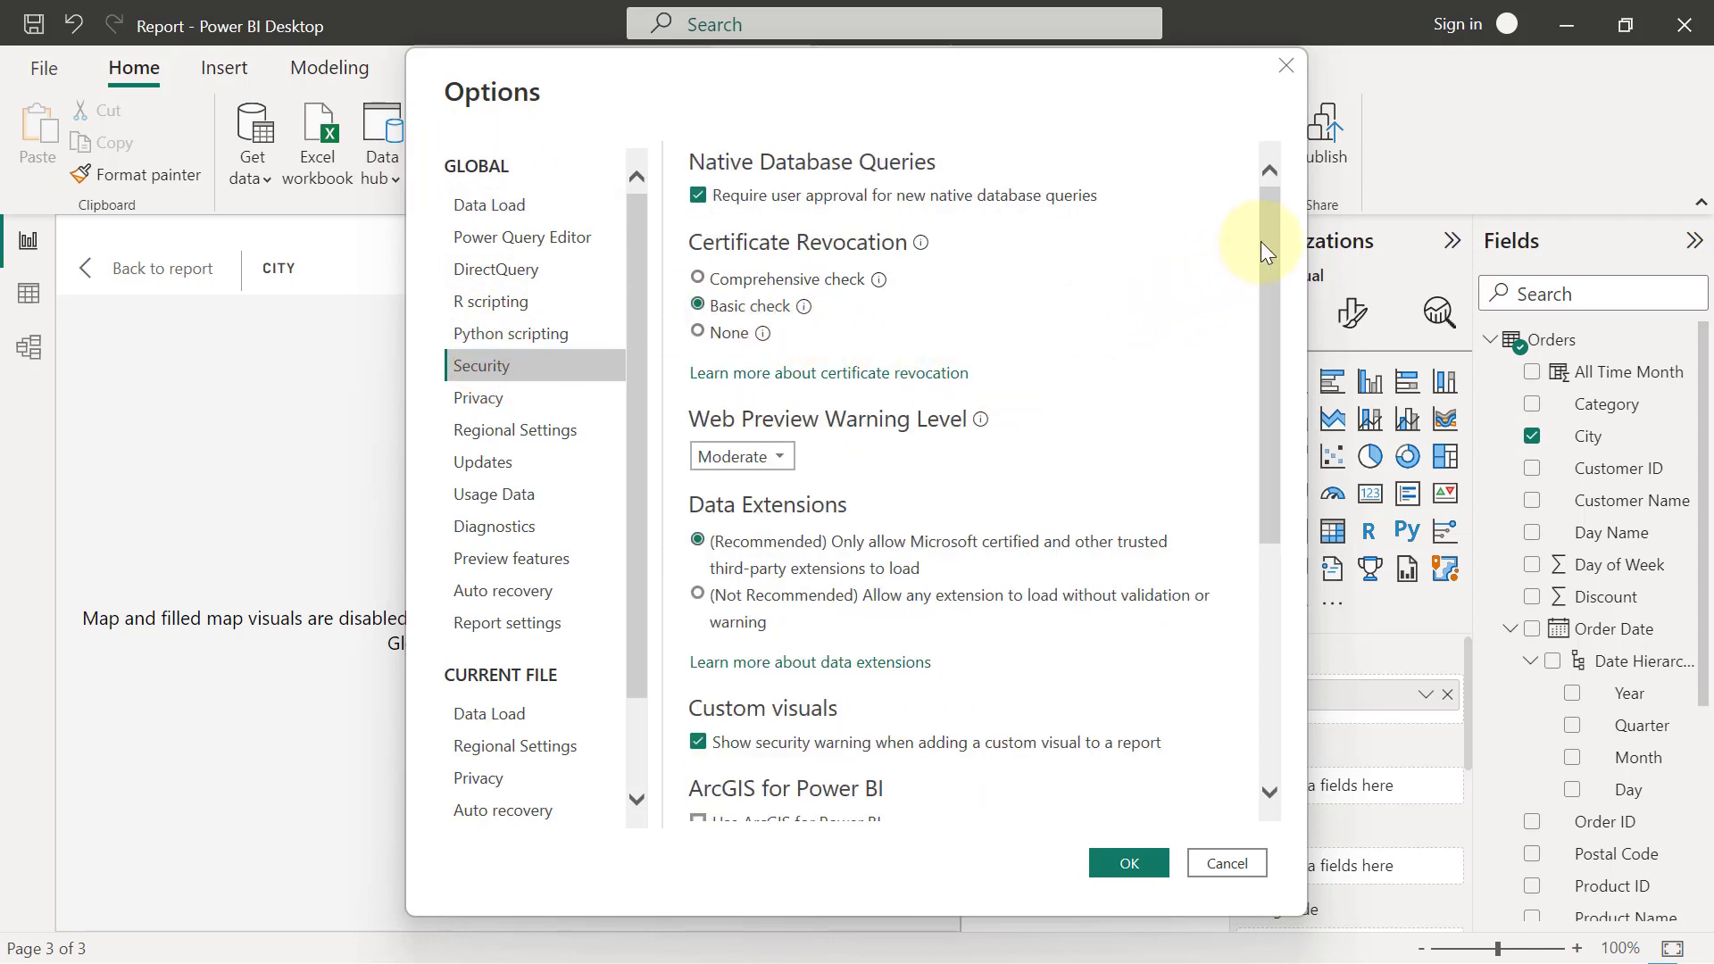
drag(1261, 243, 1260, 416)
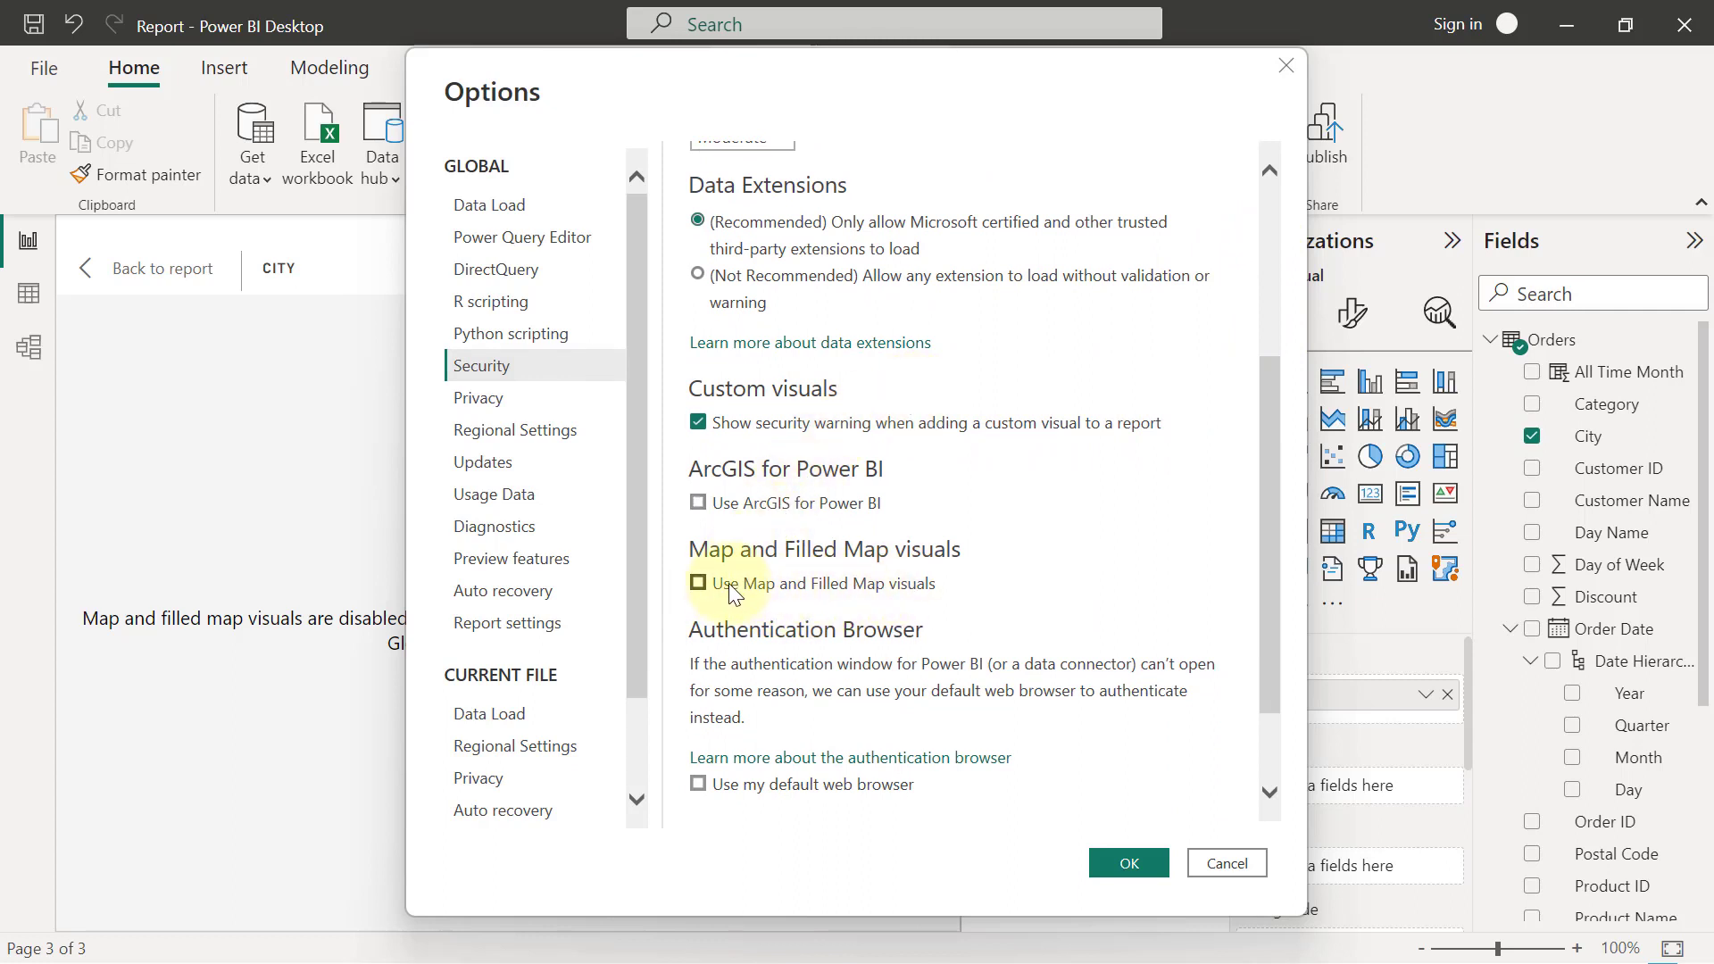
click(699, 585)
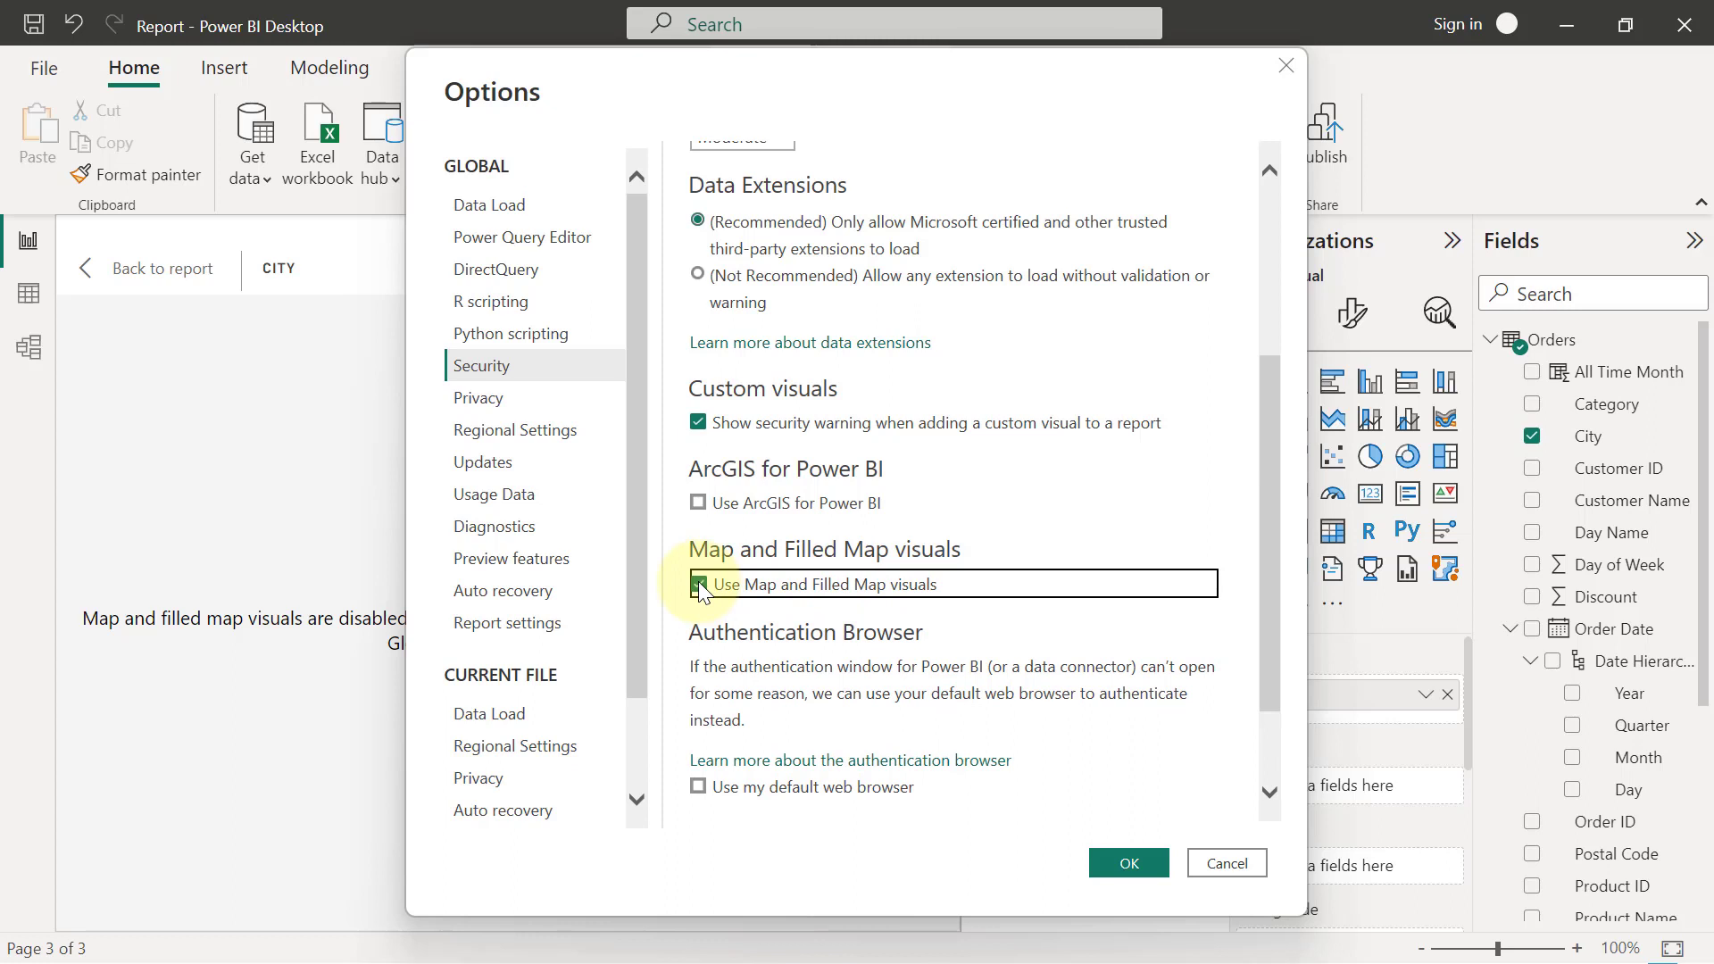
click(701, 502)
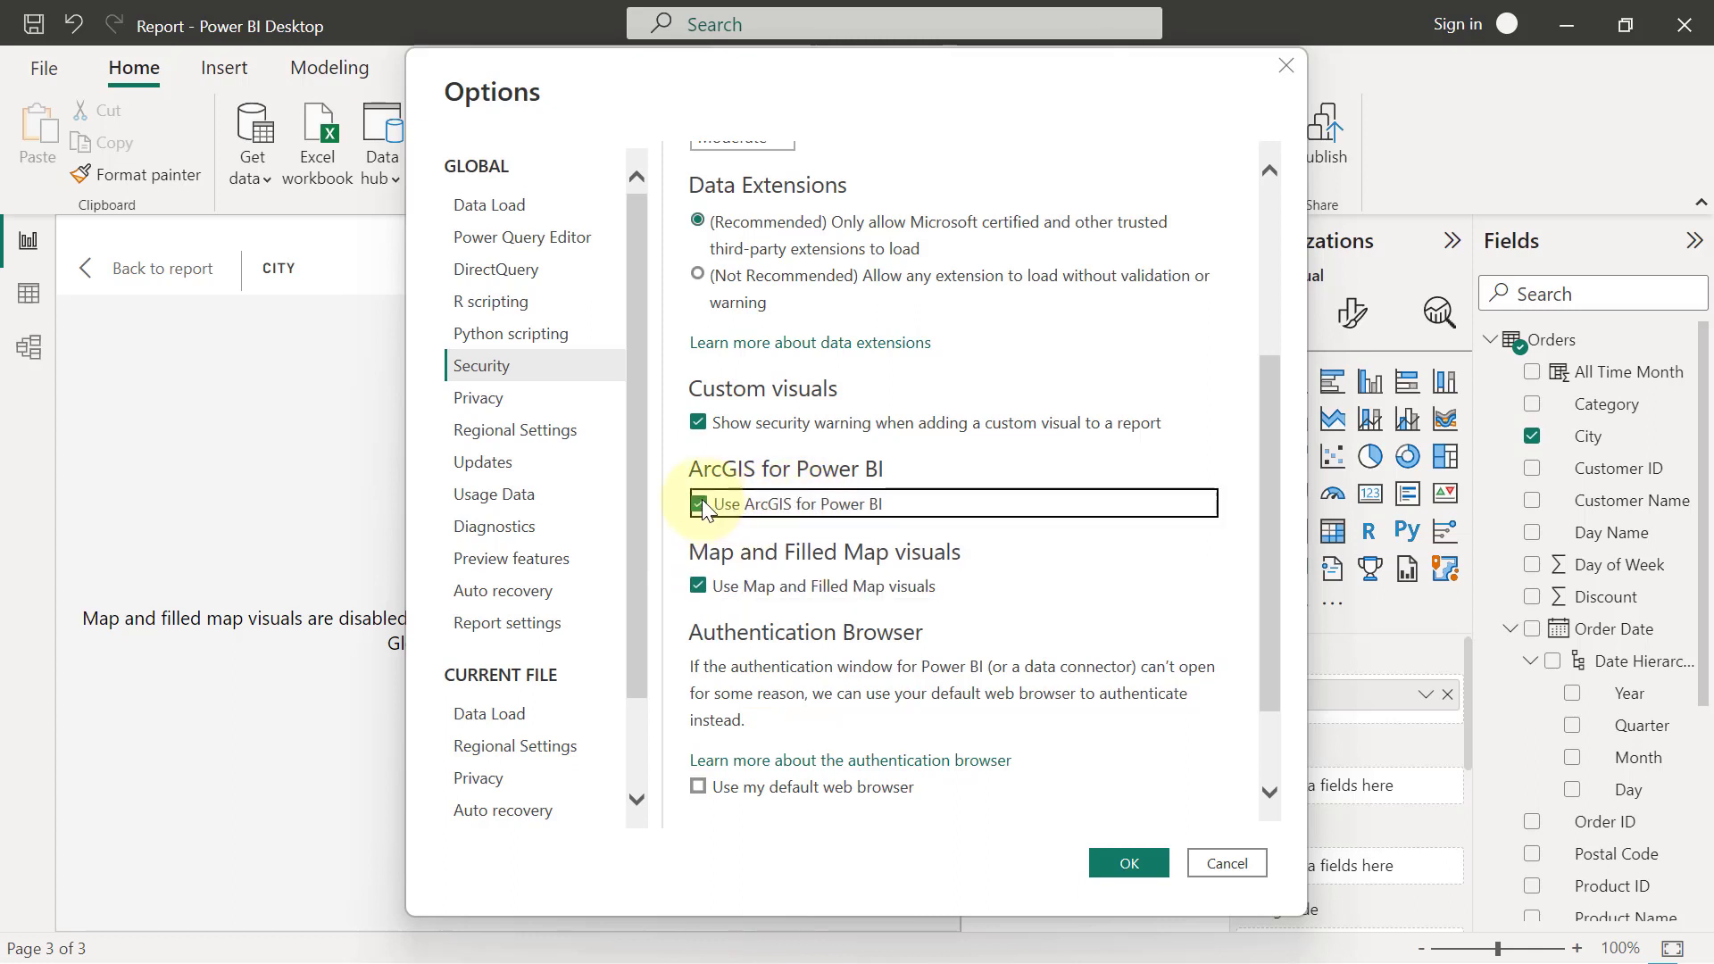
click(1128, 864)
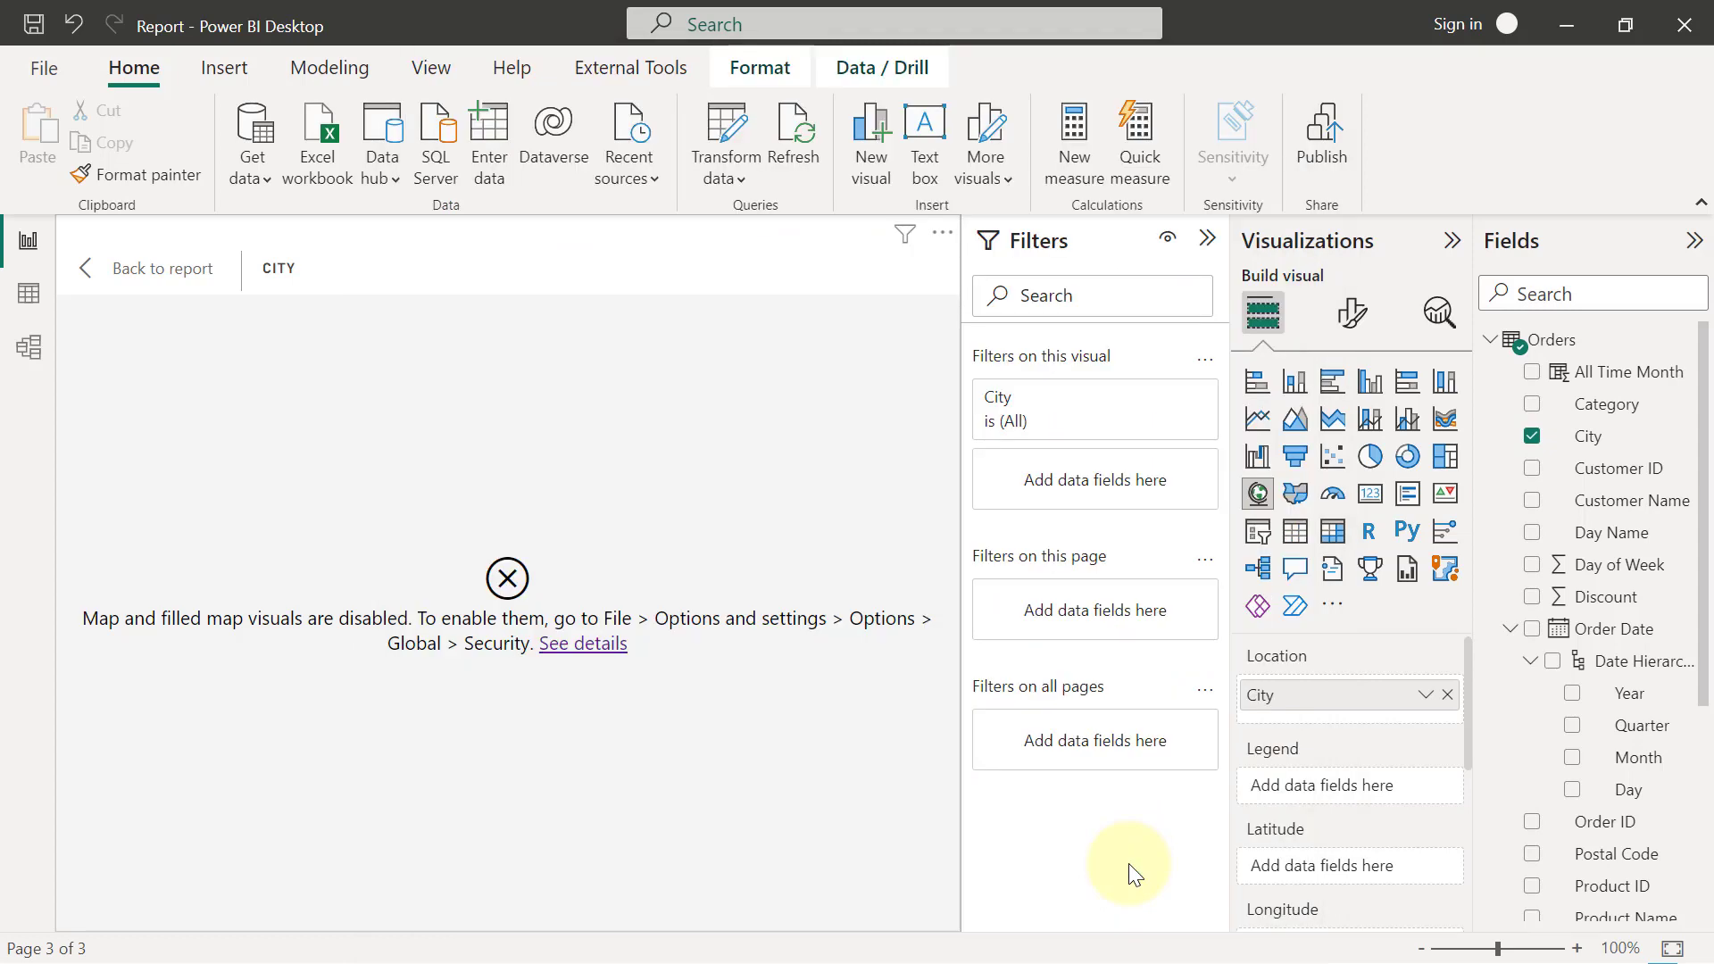
Reload the map by removing City from its location and adding it back, and inspect the plotted point in Eastern Europe.
click(1447, 695)
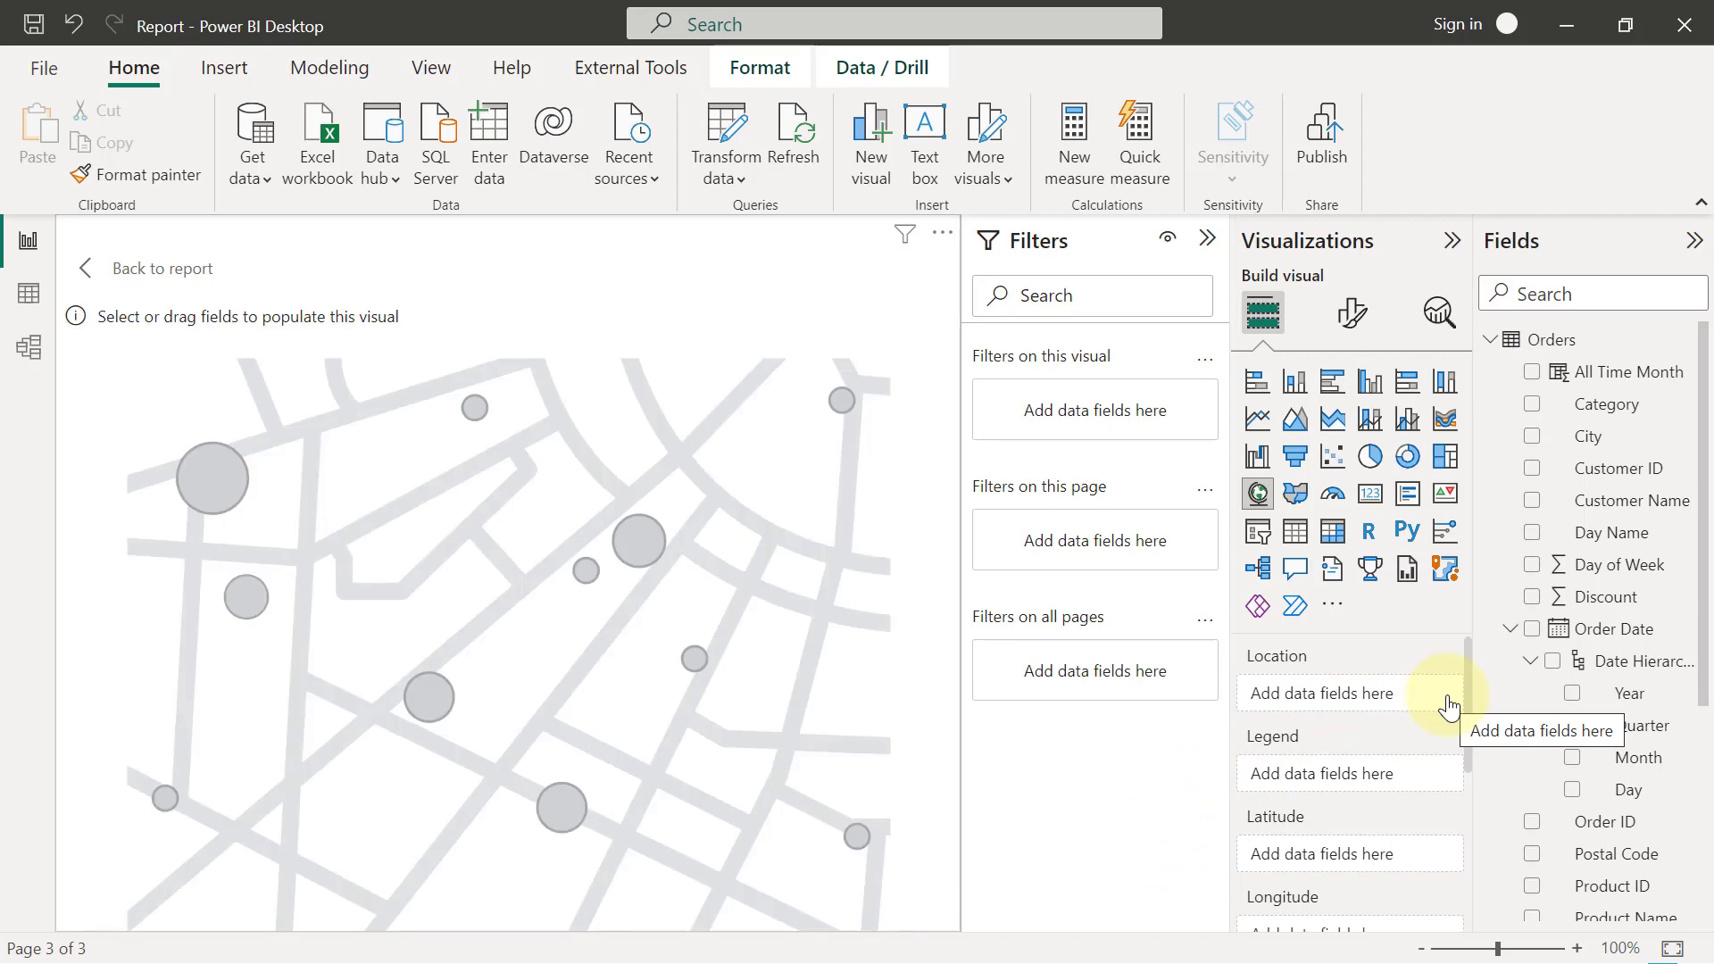
click(1532, 438)
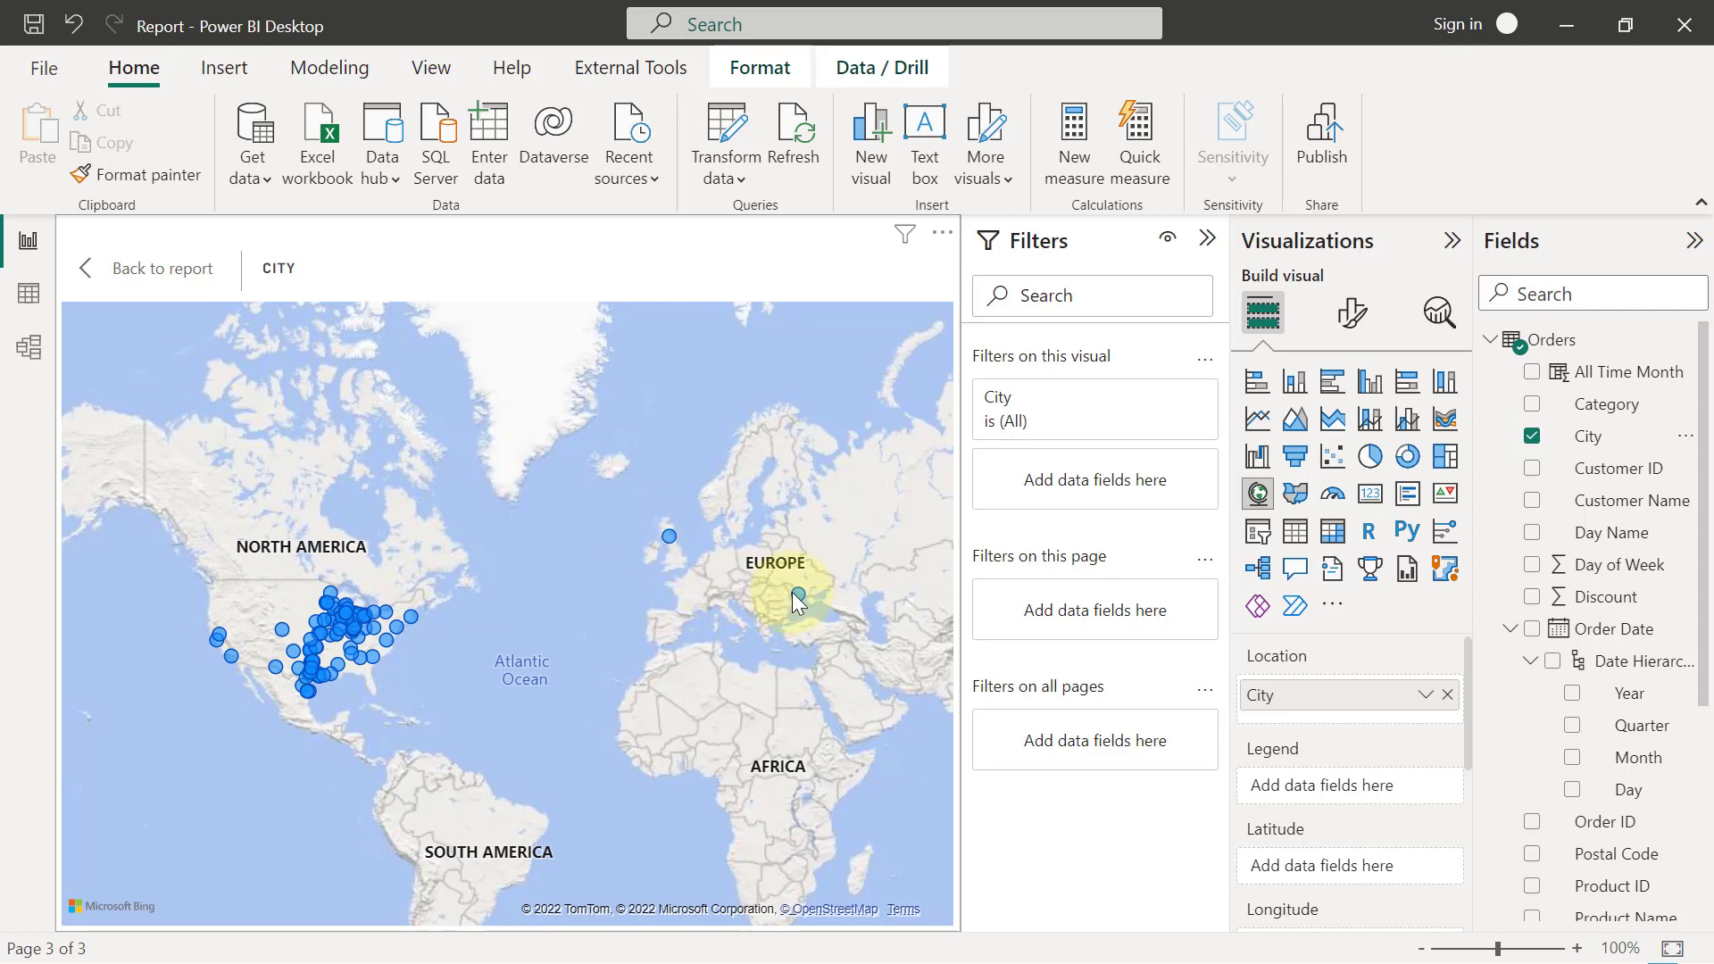
mouse_move(792, 592)
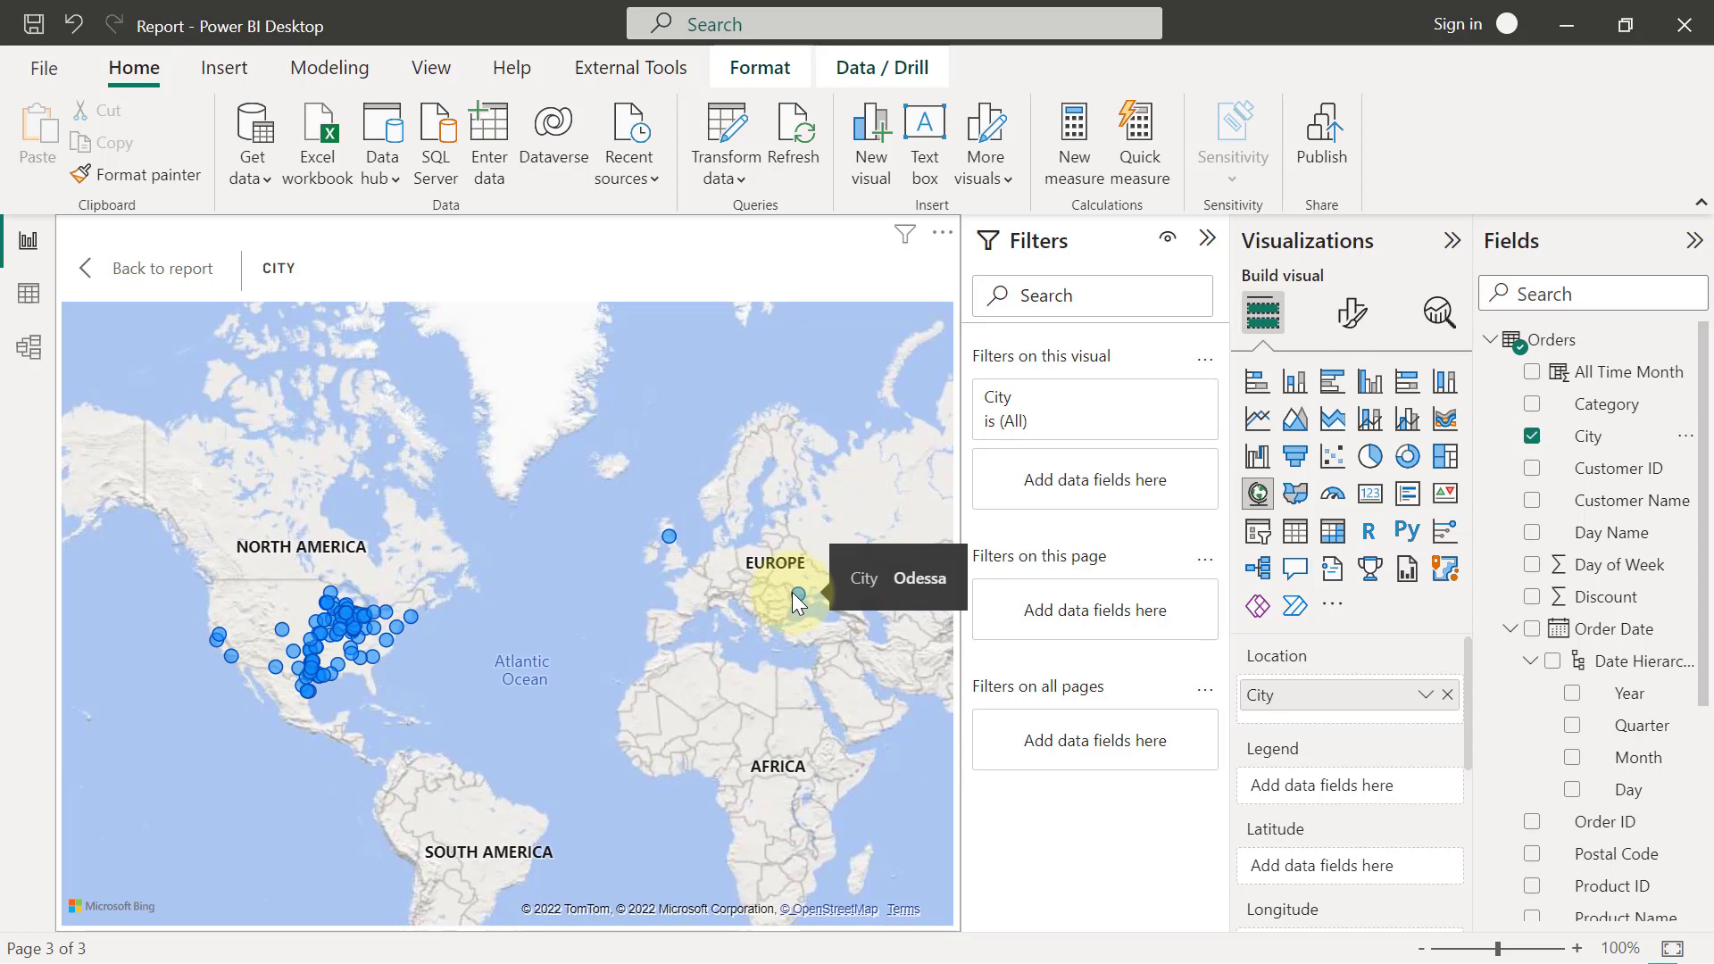
Create a new calculated column in the Orders table and name it City Country.
click(27, 296)
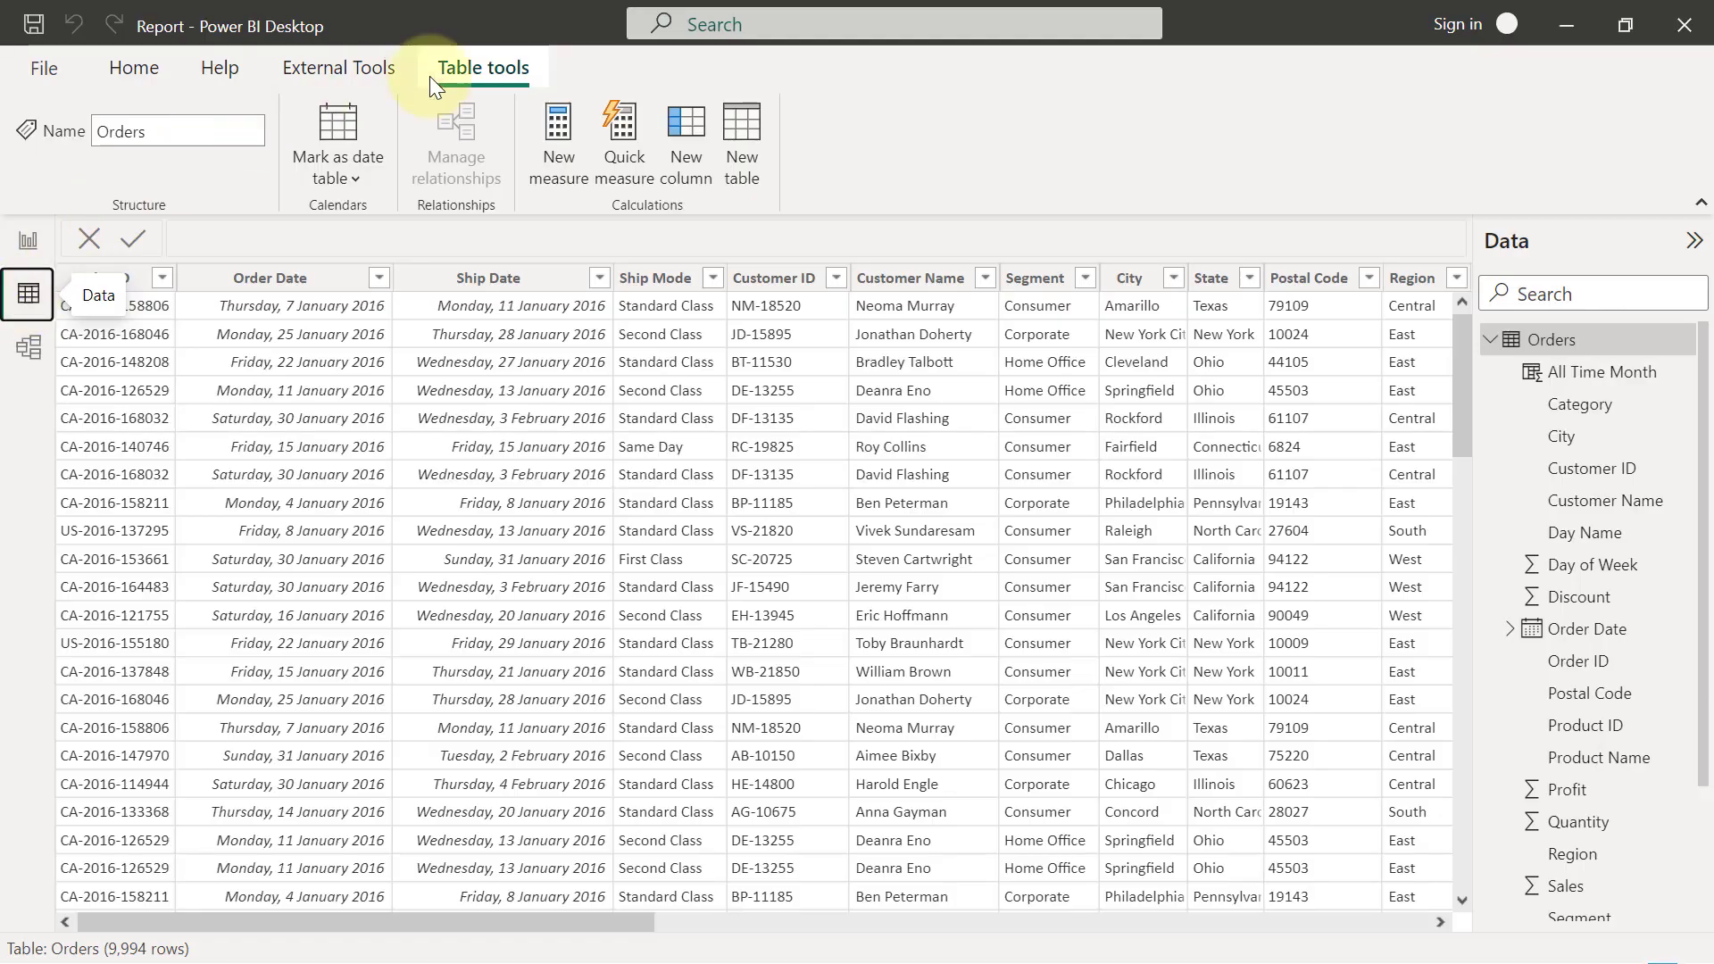
click(684, 130)
click(685, 138)
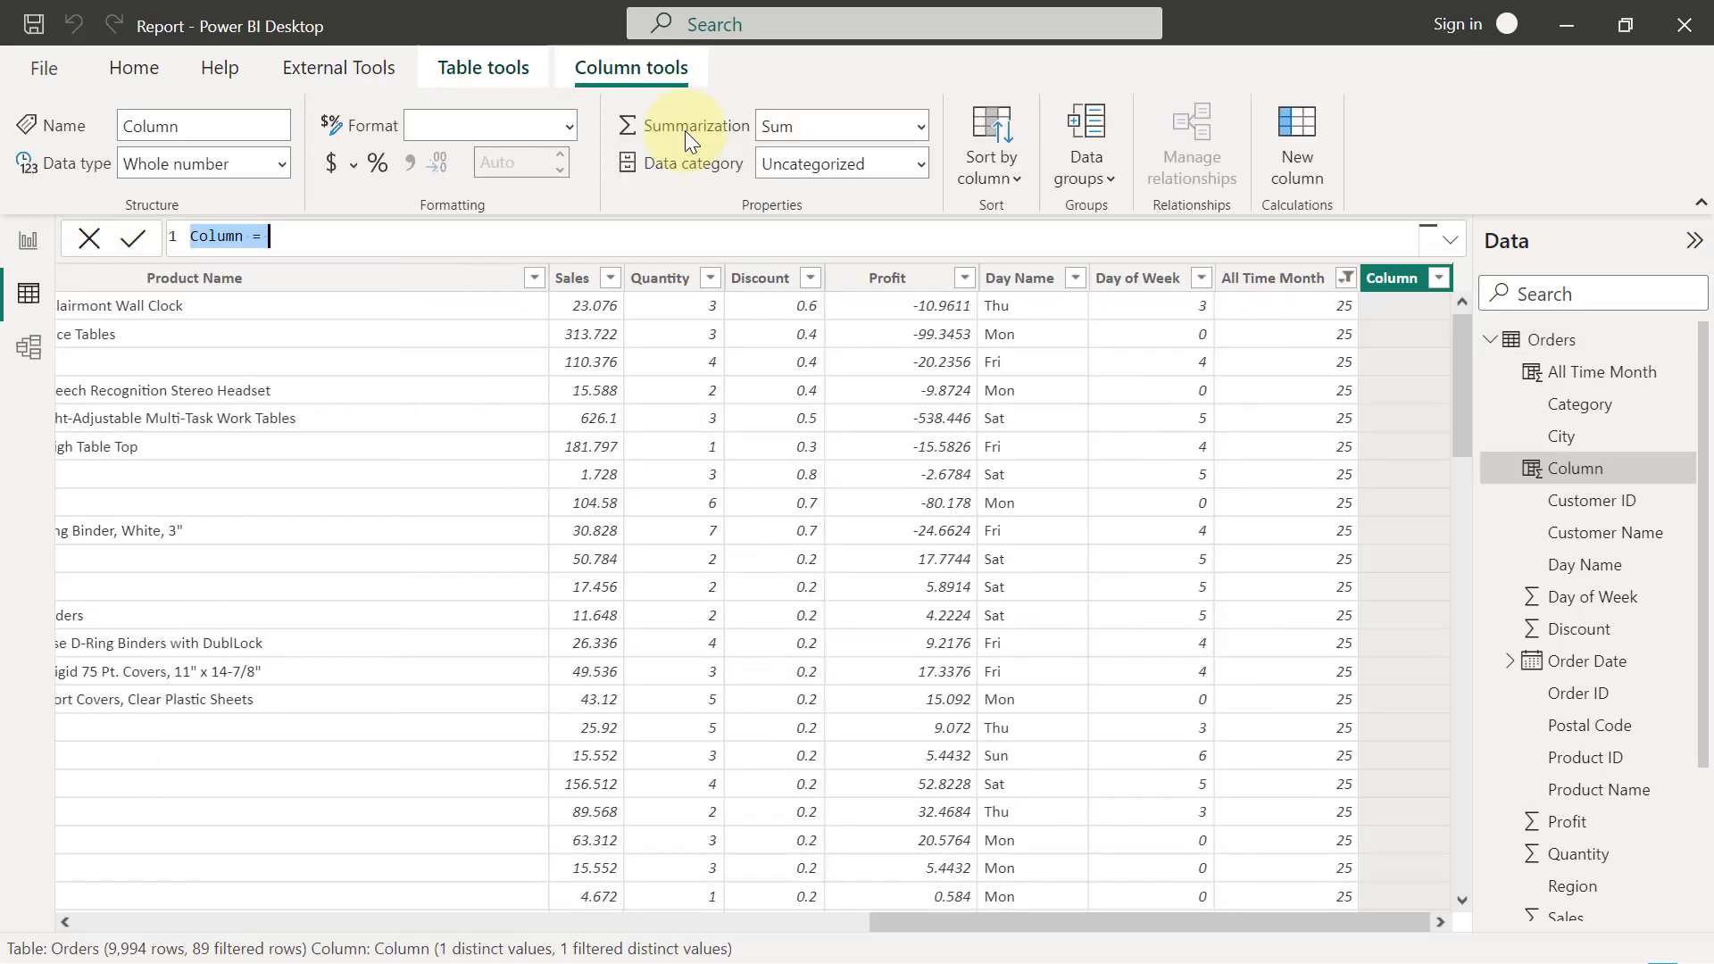
text(Co)
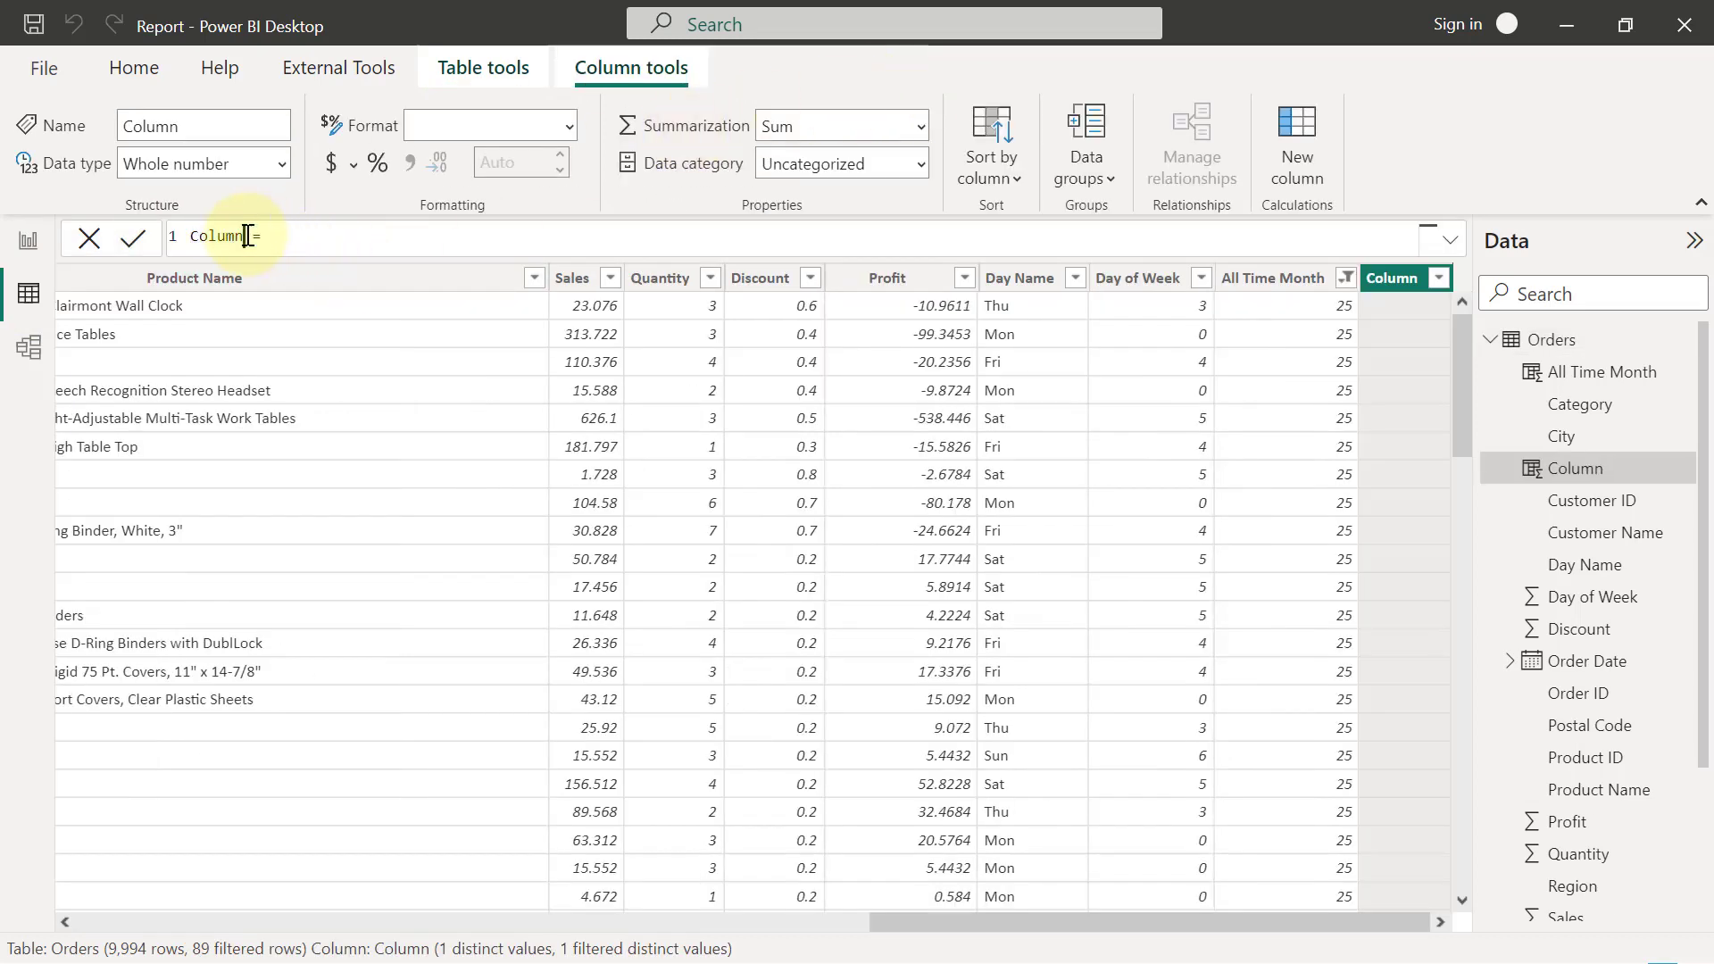
key(BackSpace)
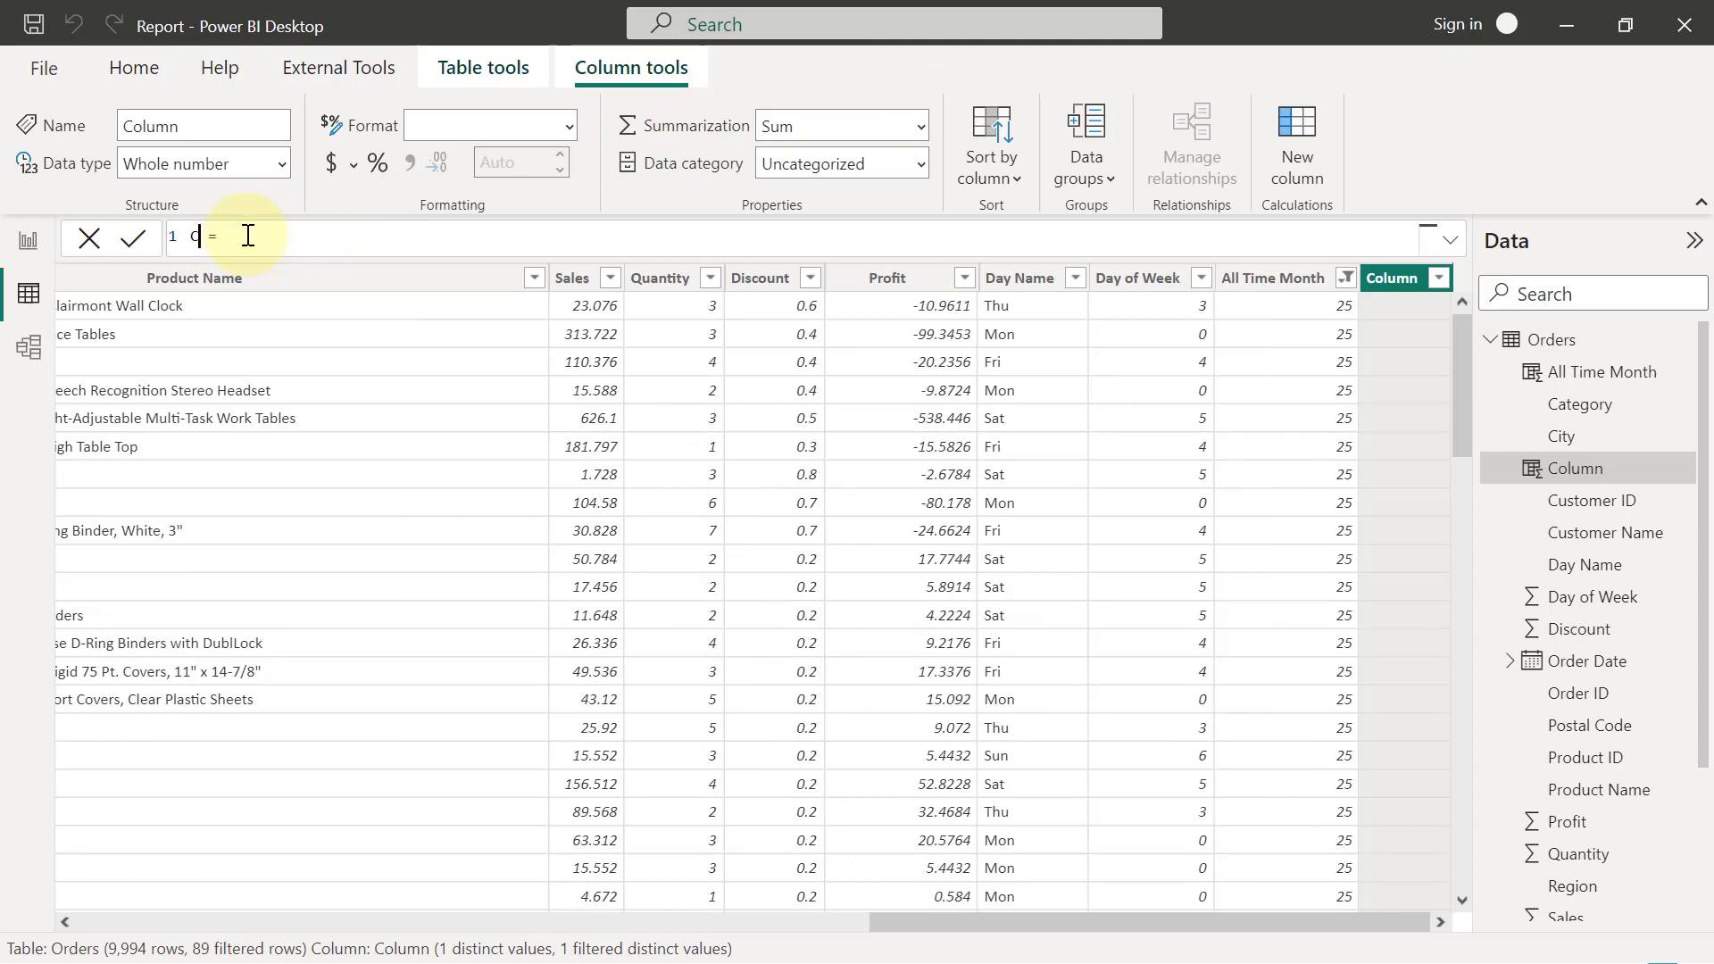
text(ity Country)
click(350, 238)
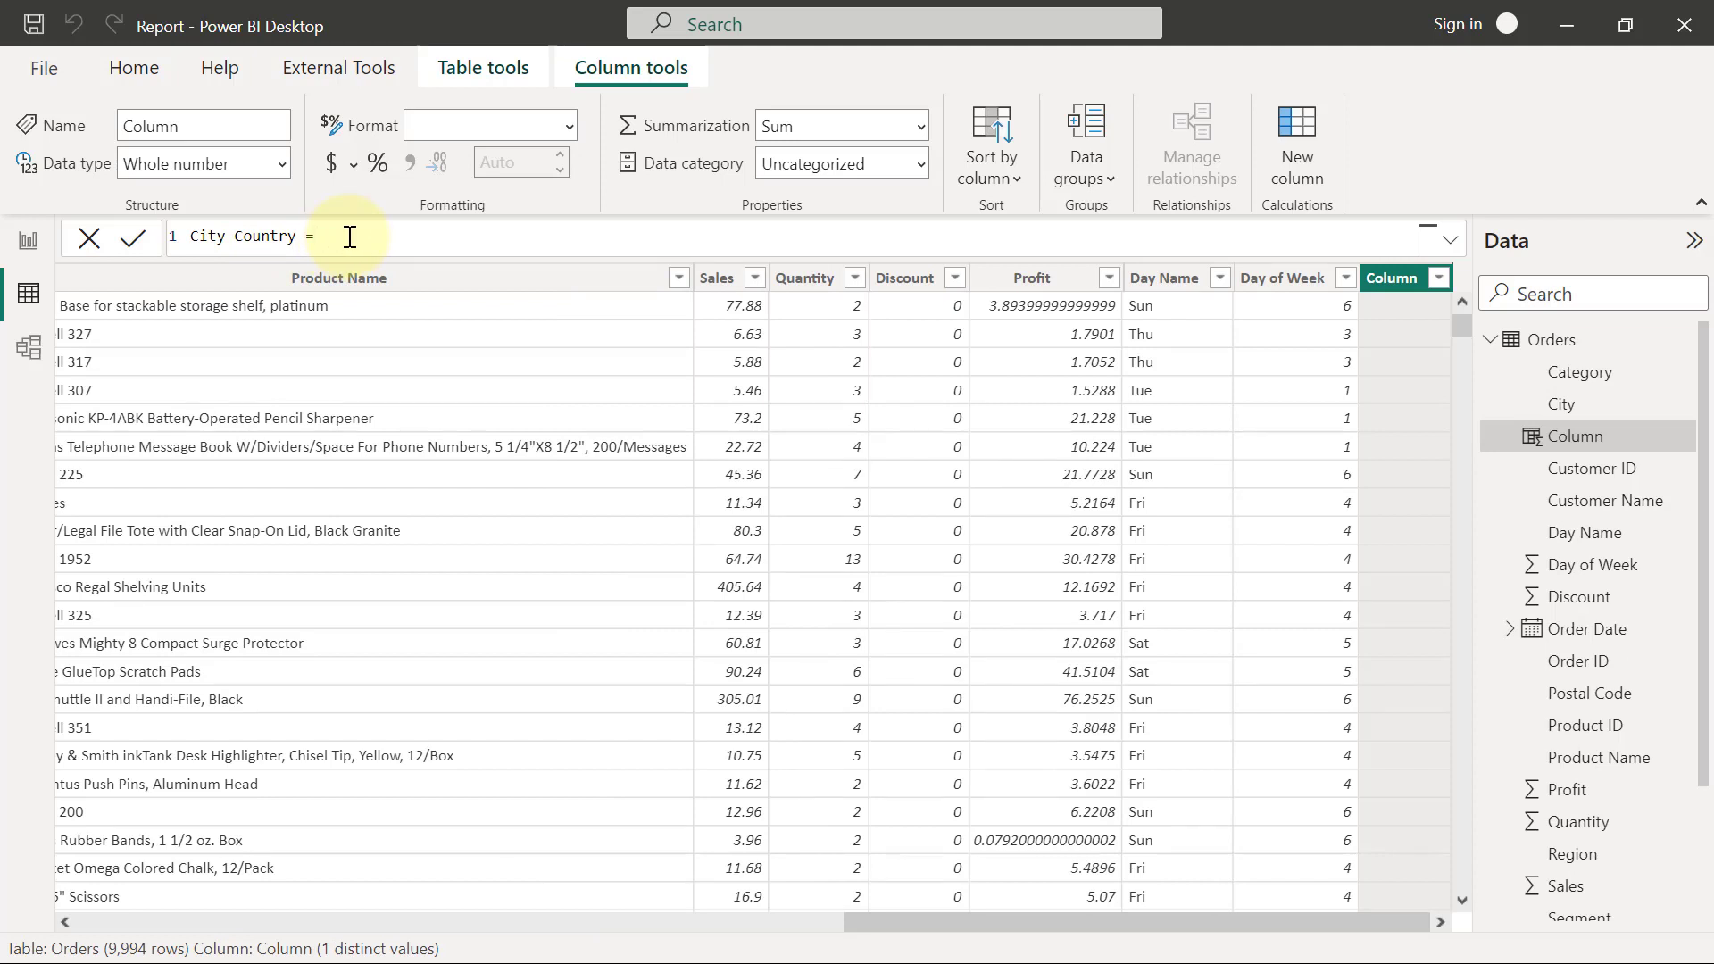
Define the City Country column with the formula Orders[City]&",US" and commit it.
text(city)
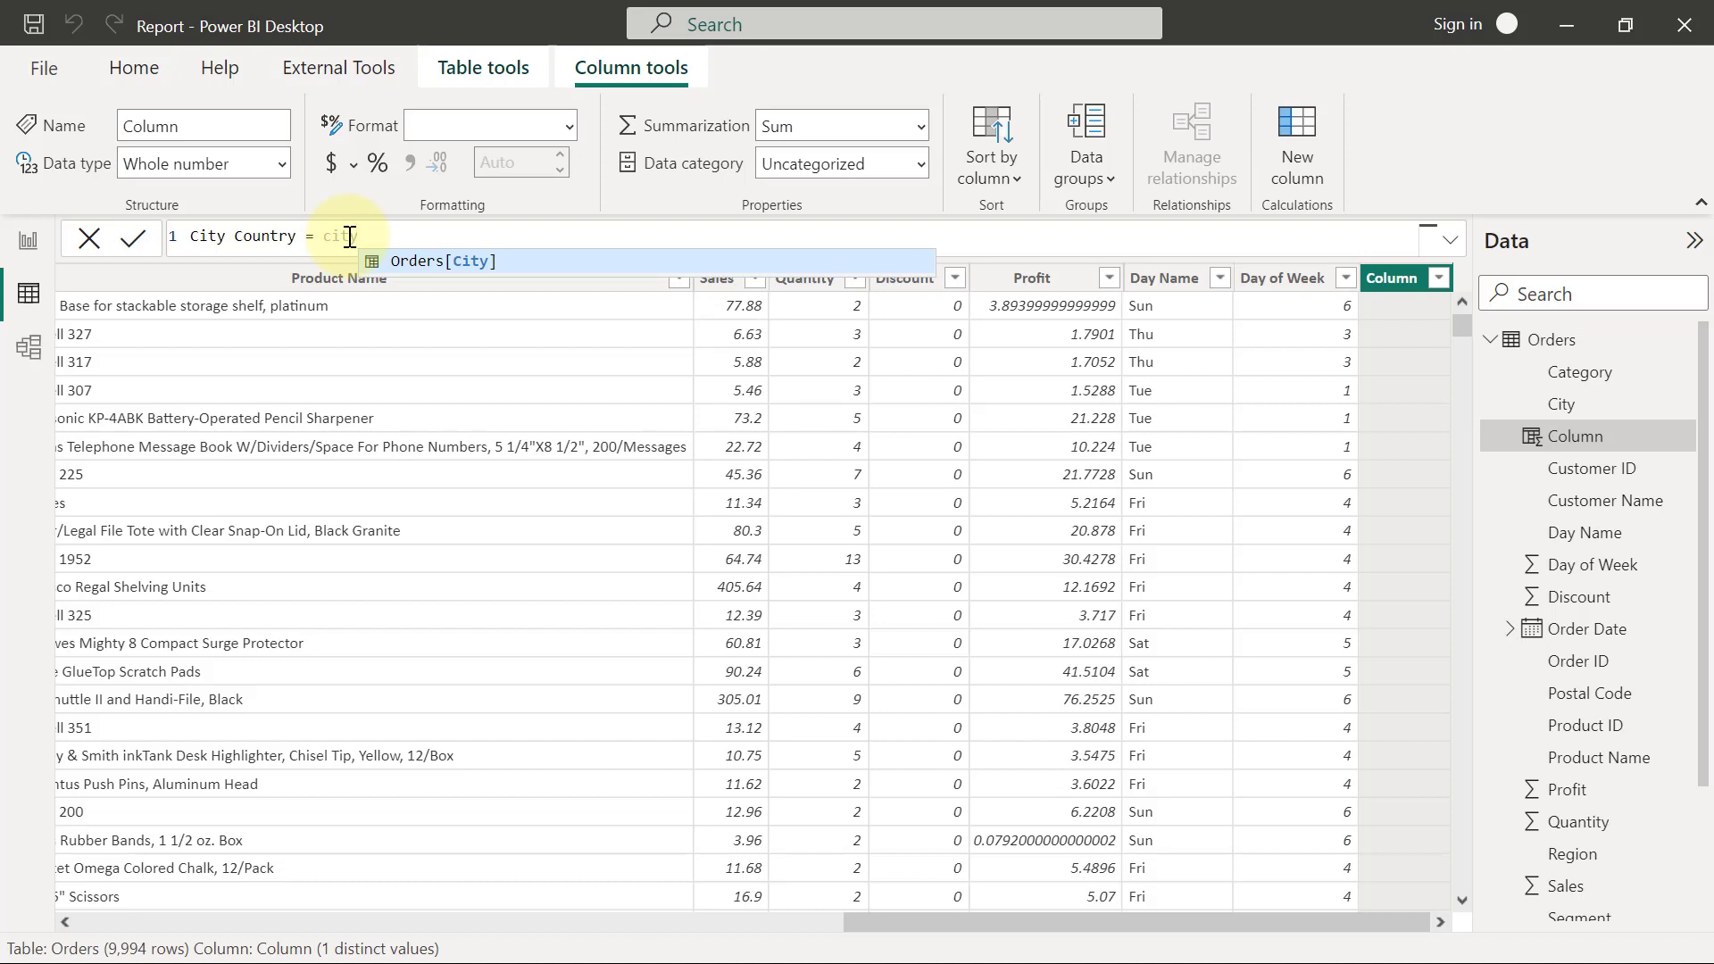
key(Tab)
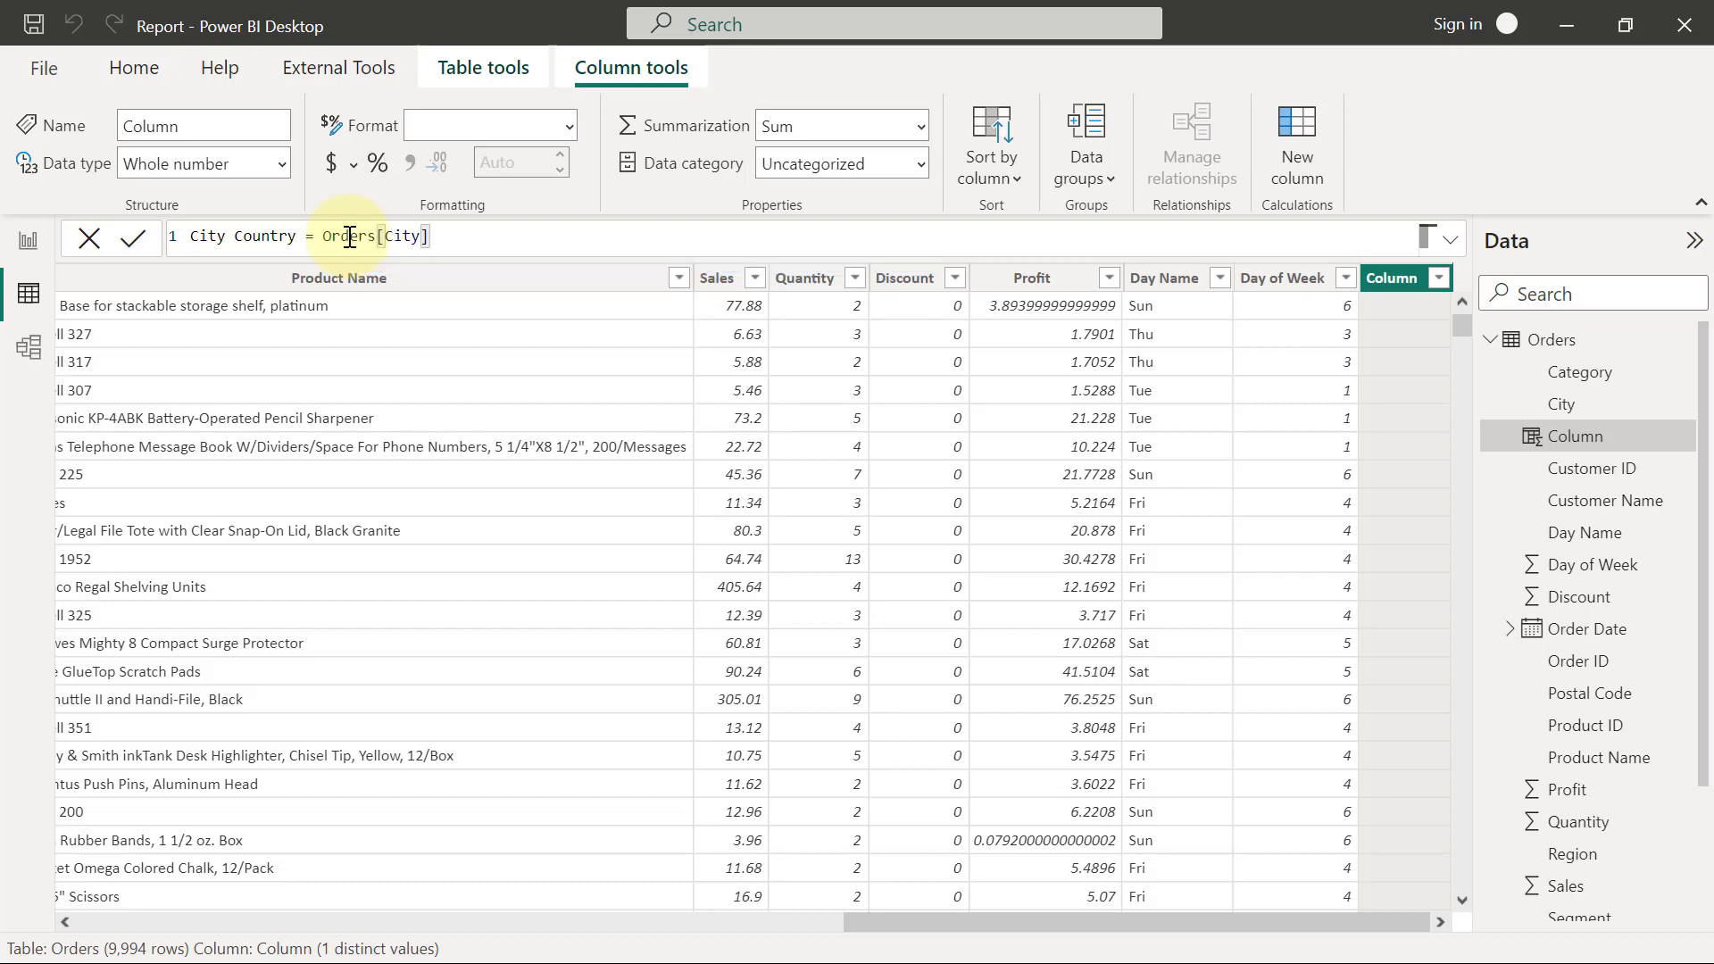
text(&",US")
click(133, 239)
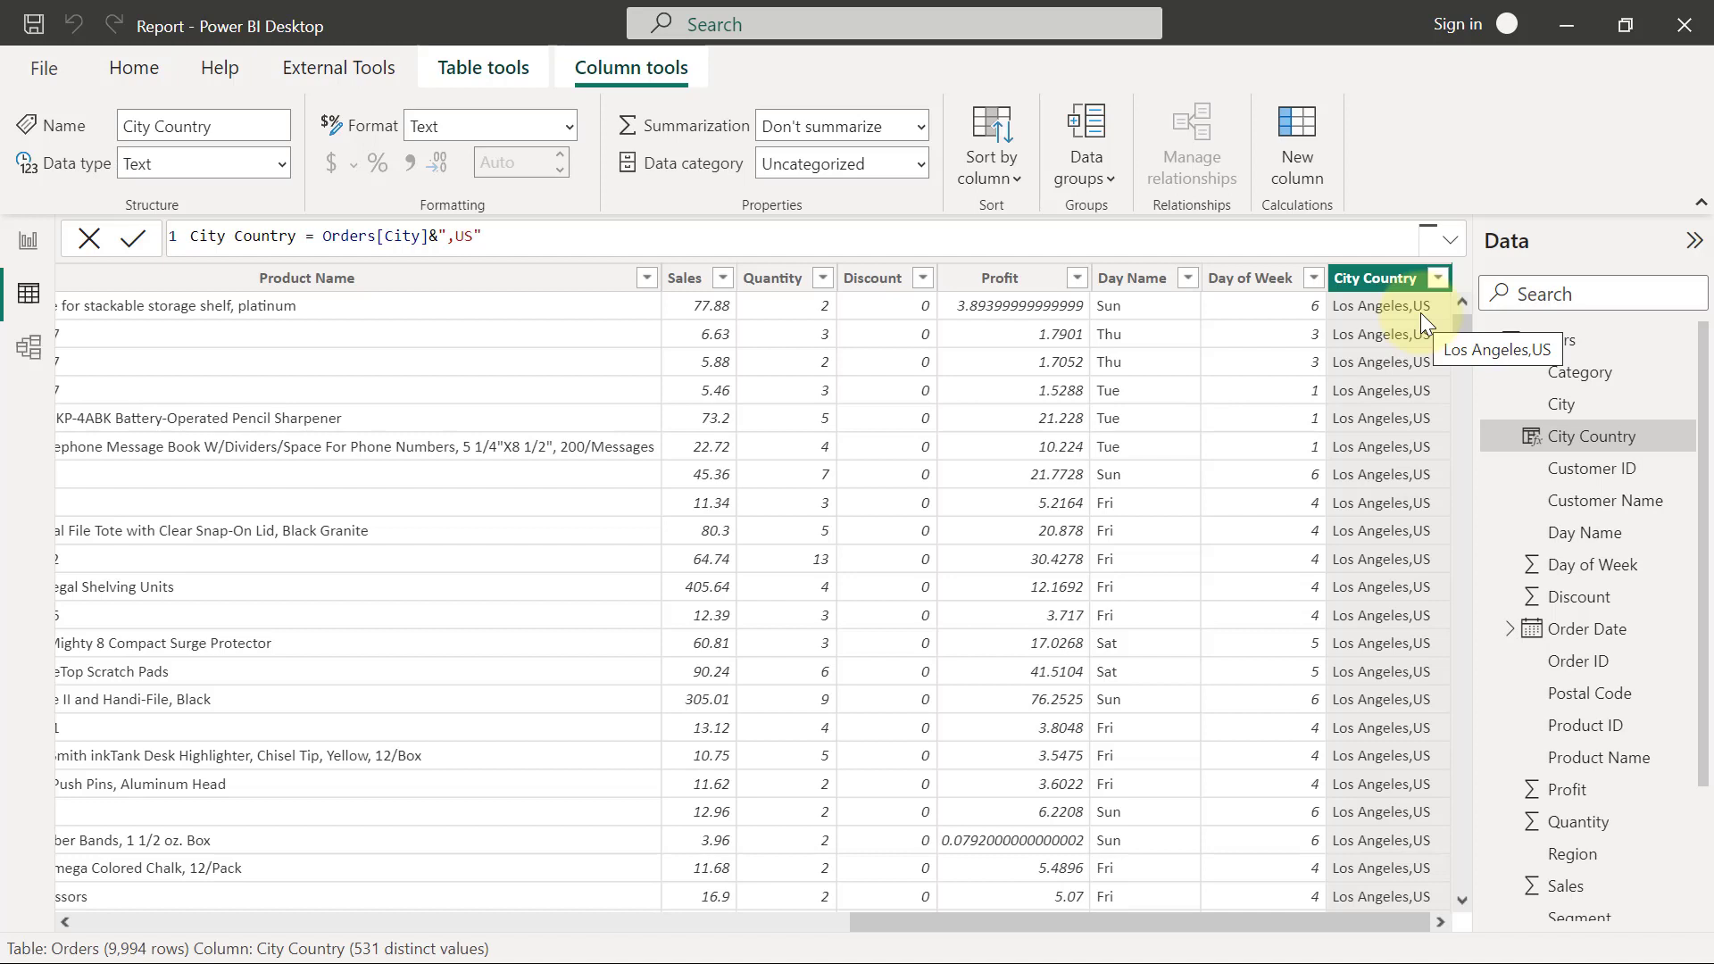
Return to the report and replace City with City Country as the map's location field.
click(29, 245)
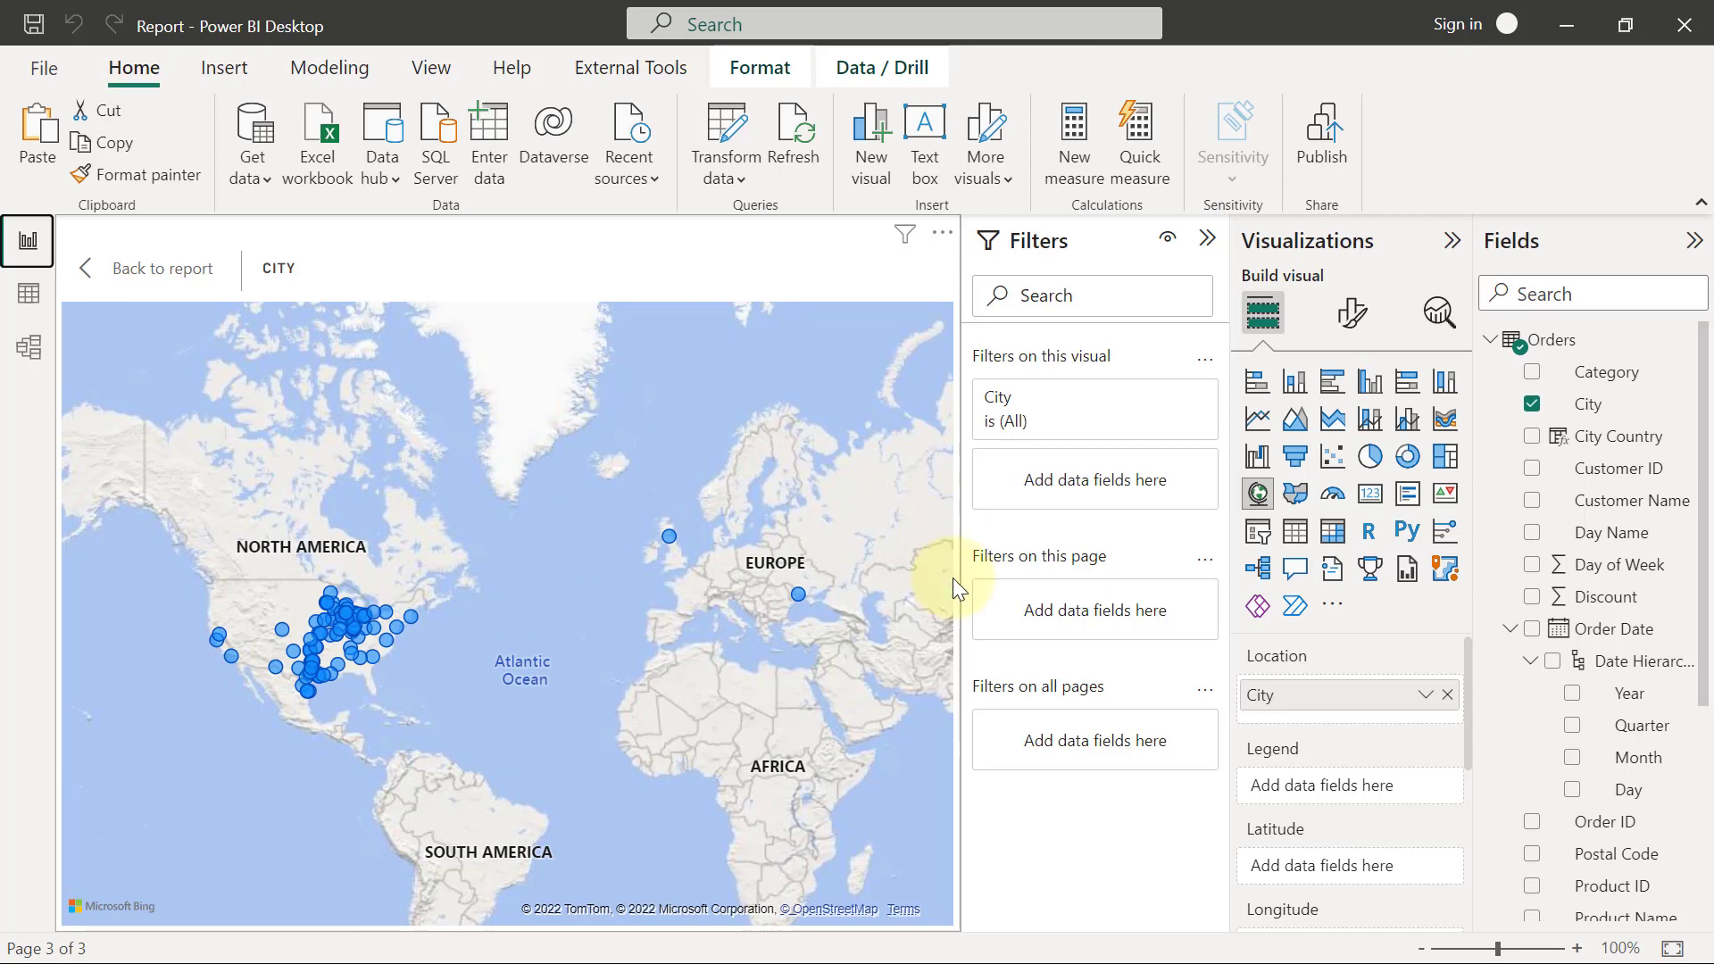
click(1447, 696)
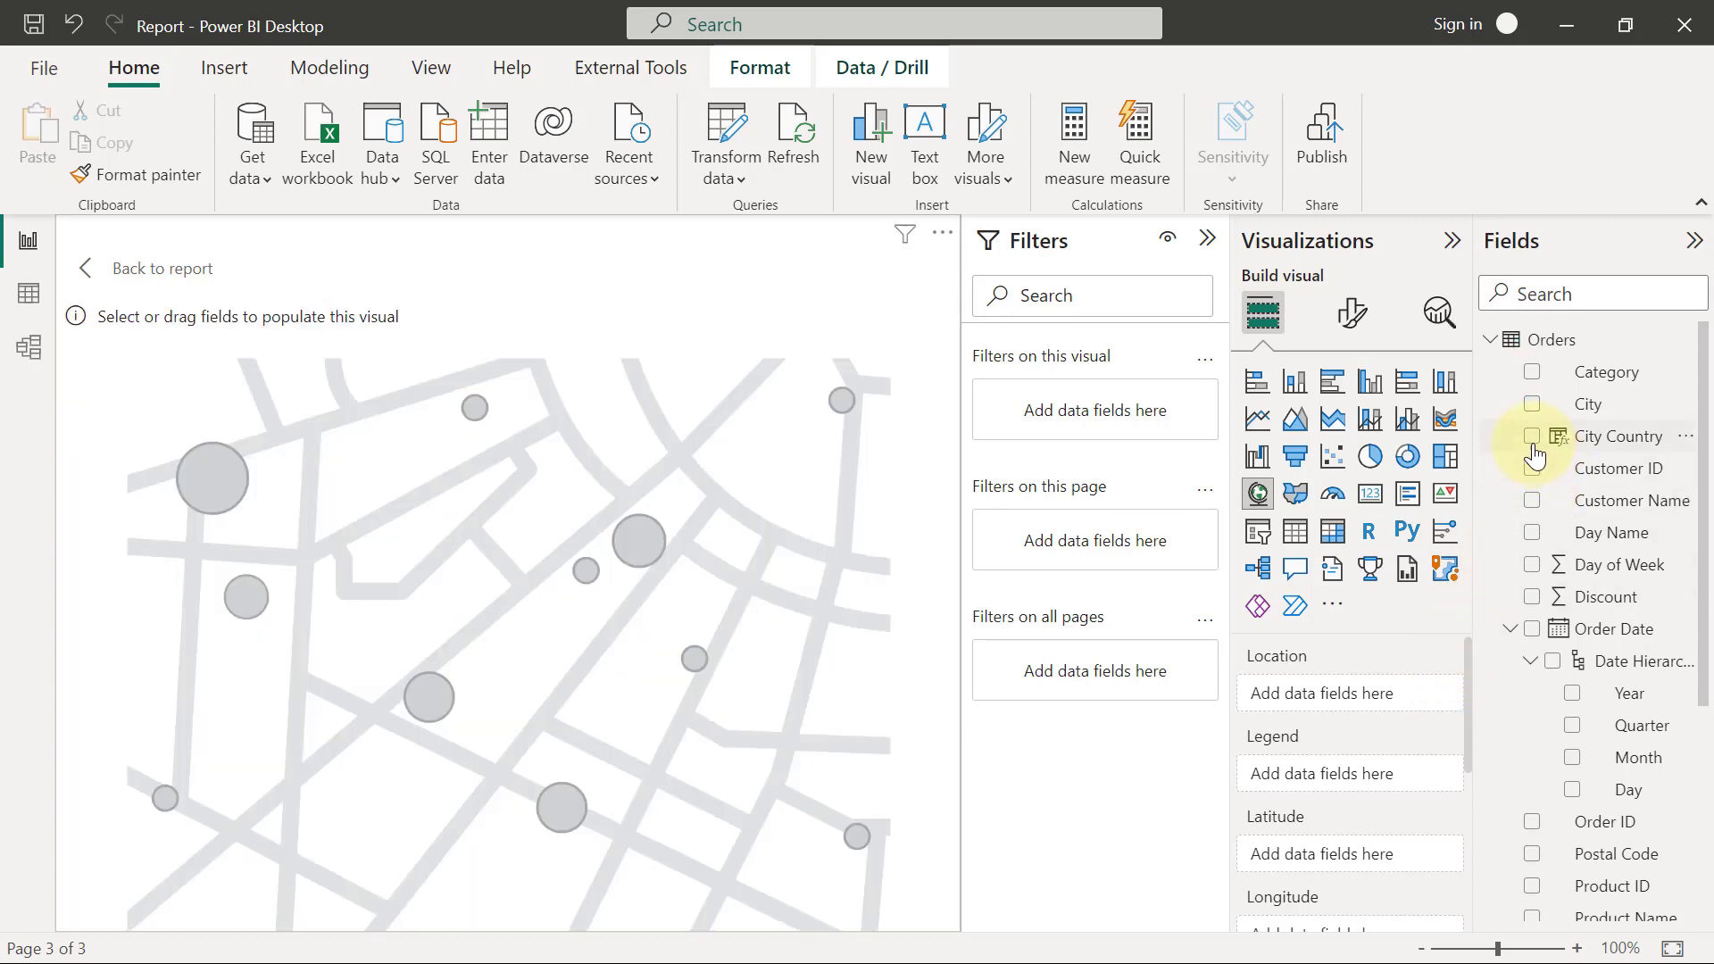
click(1531, 438)
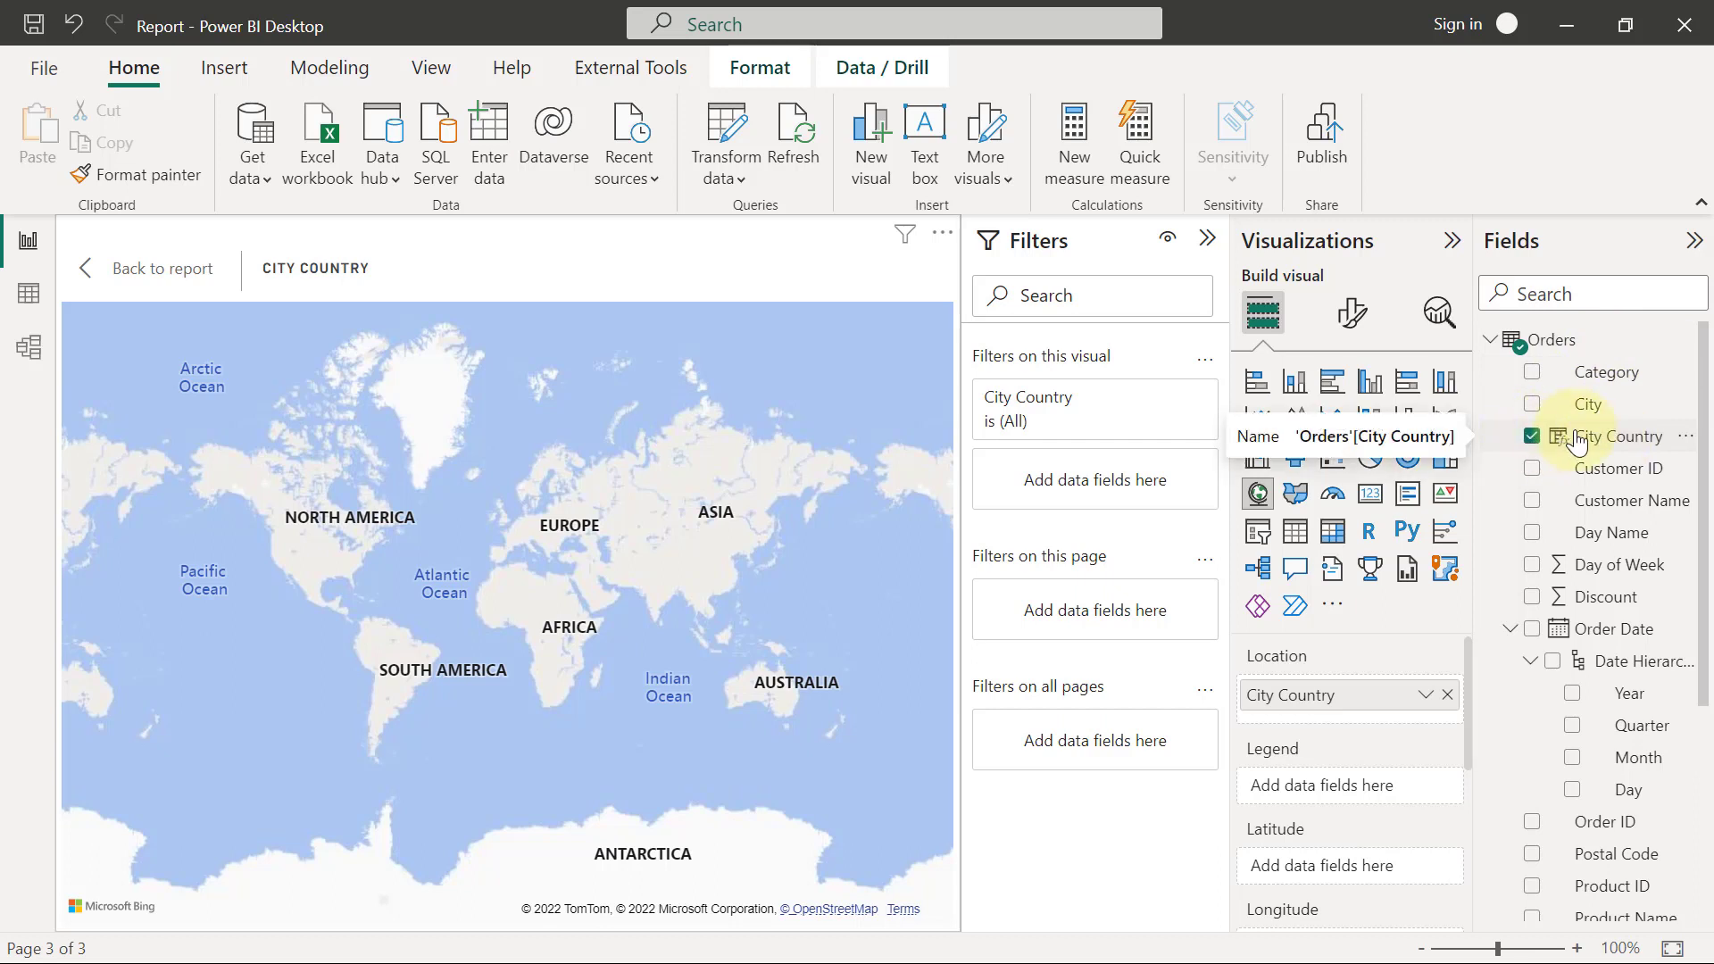
Set the data category of the City Country column to Place.
click(1609, 446)
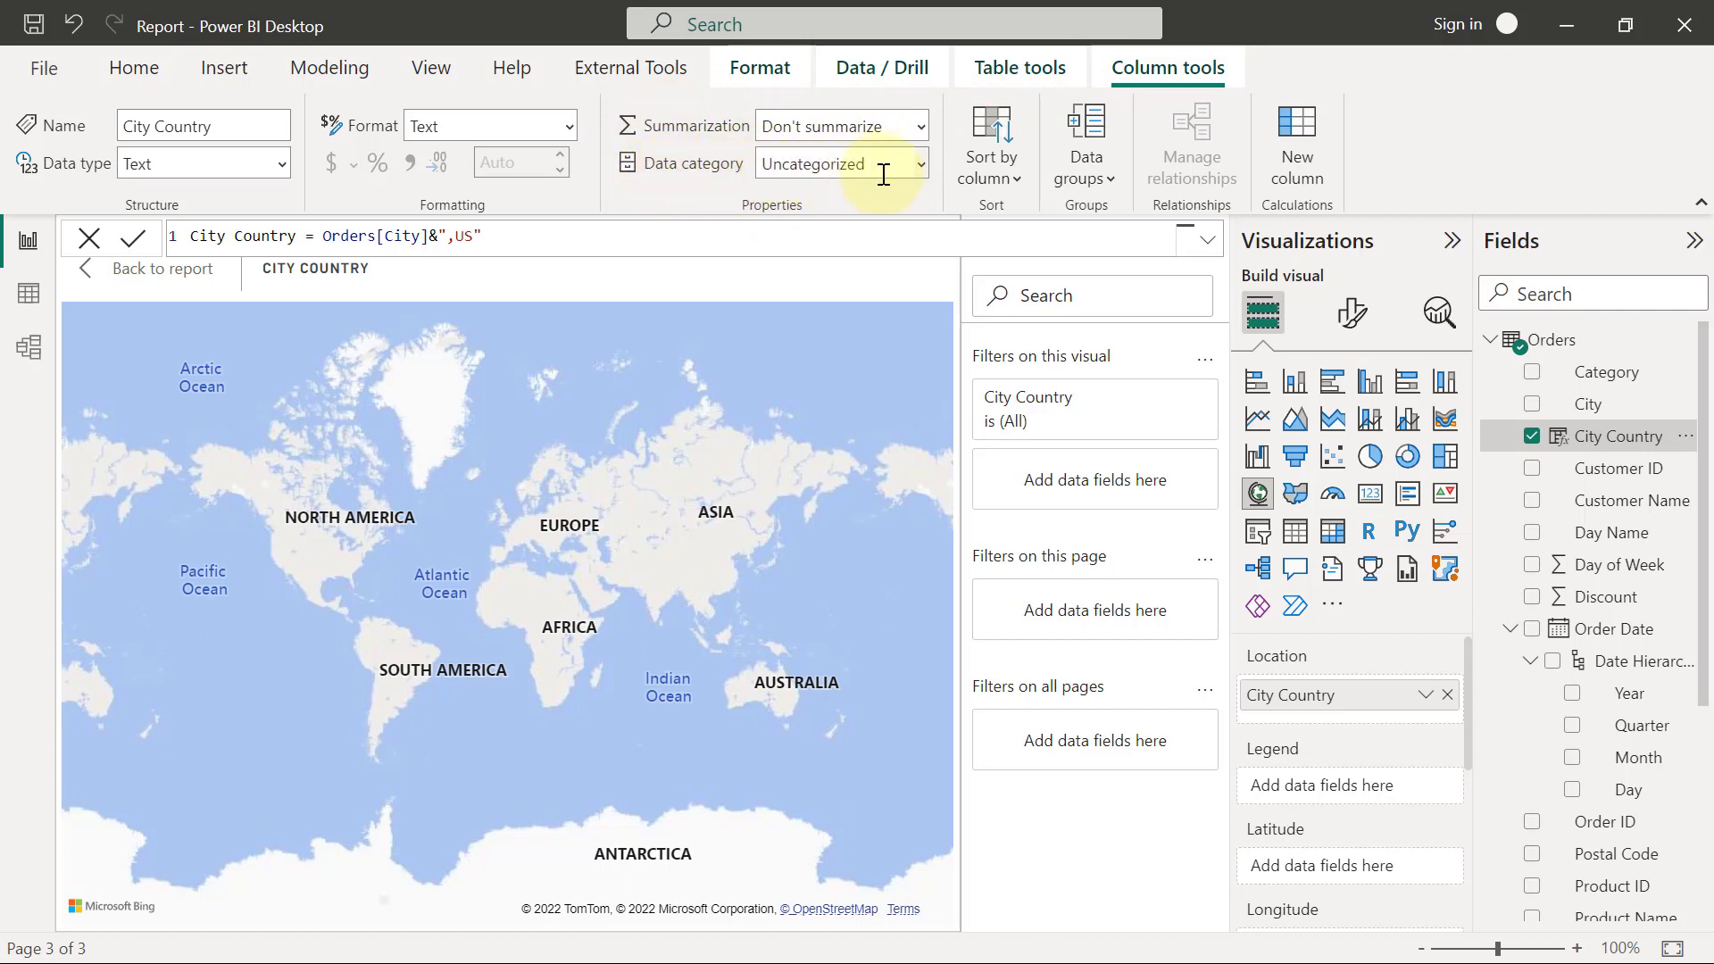
click(924, 164)
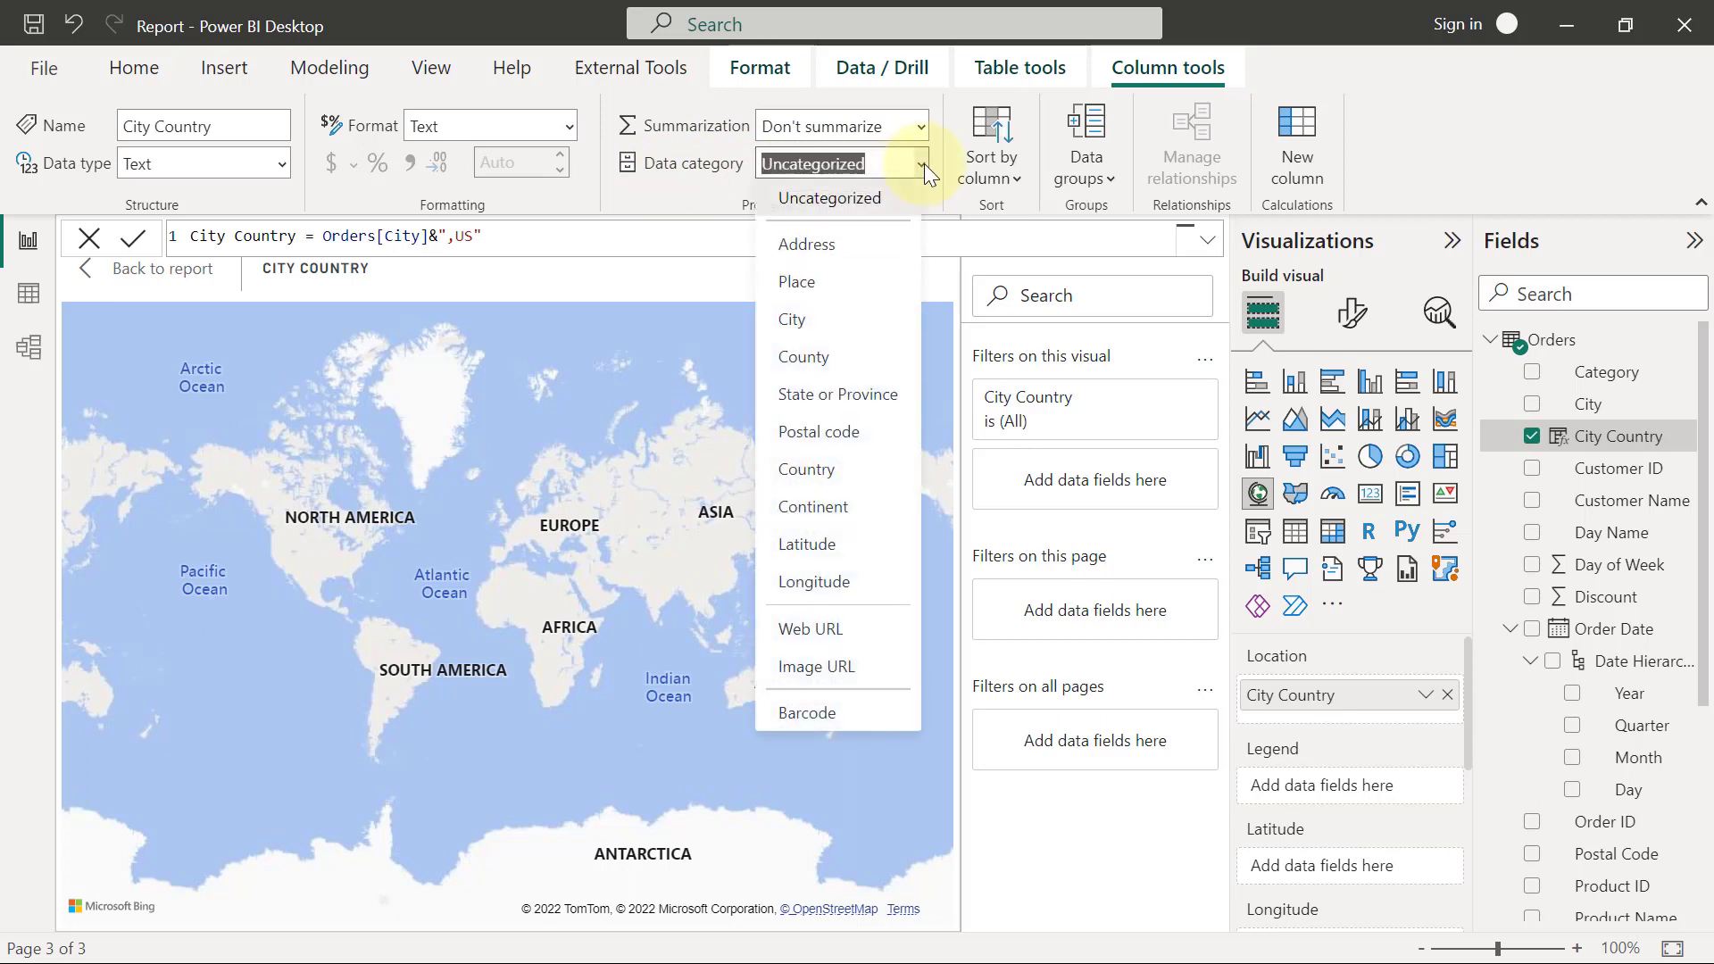
click(840, 290)
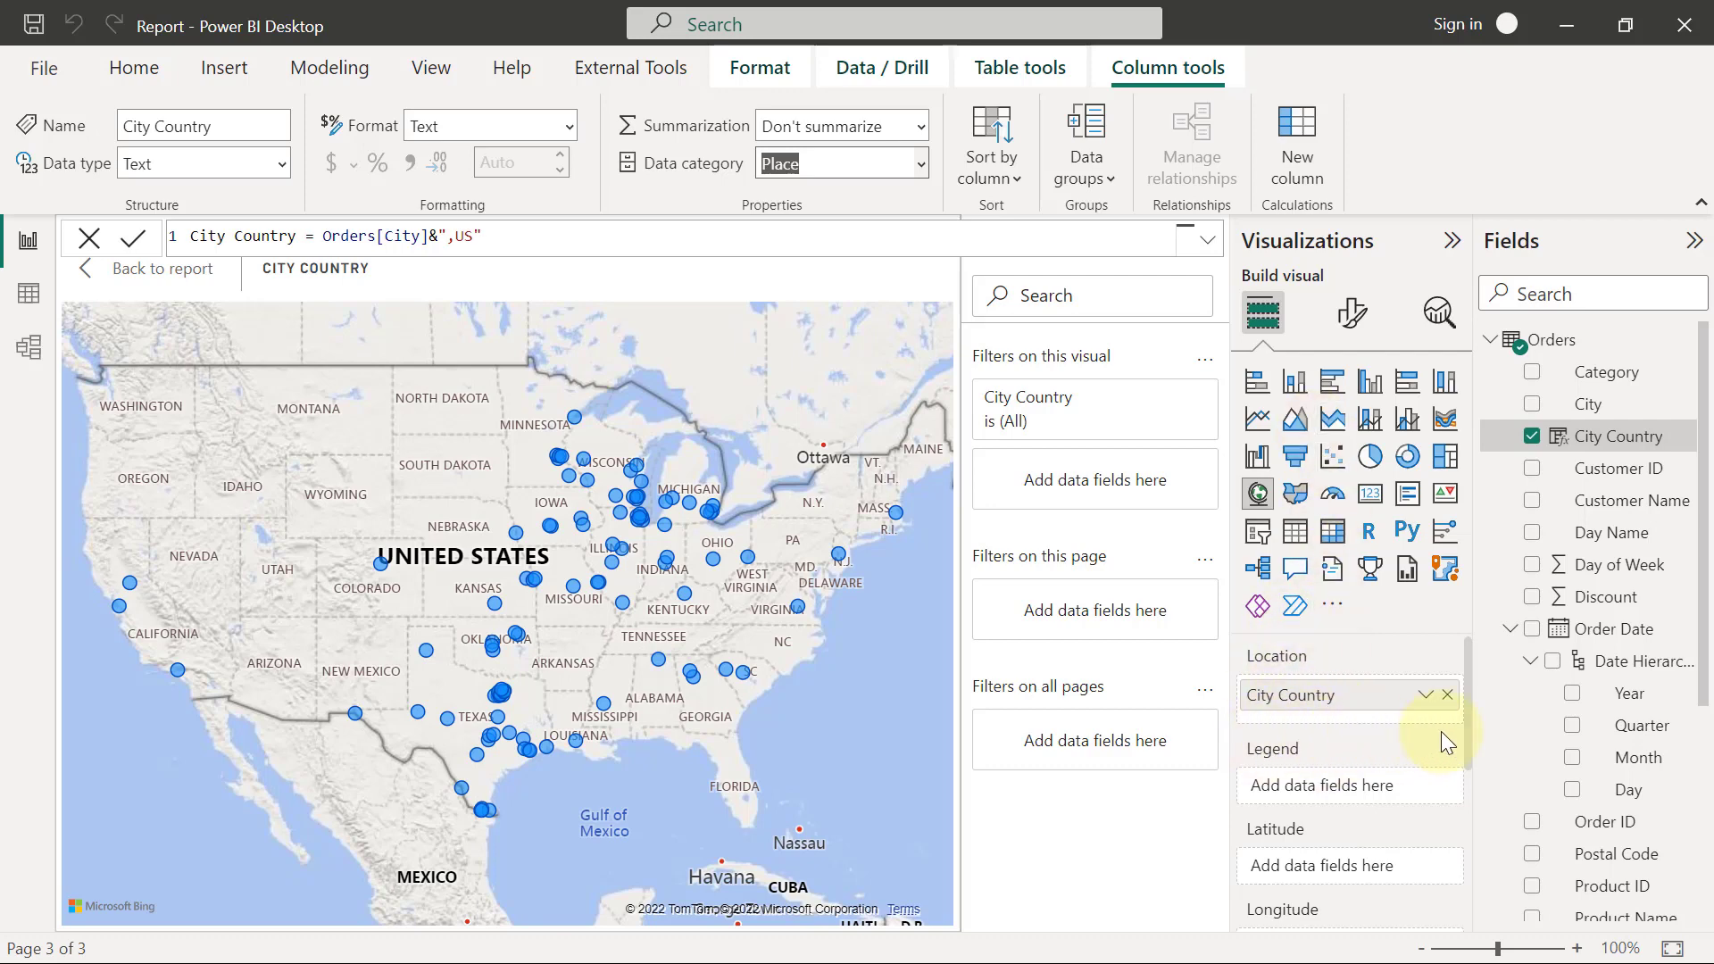
Size the map bubbles by Sales and return from focus mode to the full report page.
drag(1467, 656, 1471, 757)
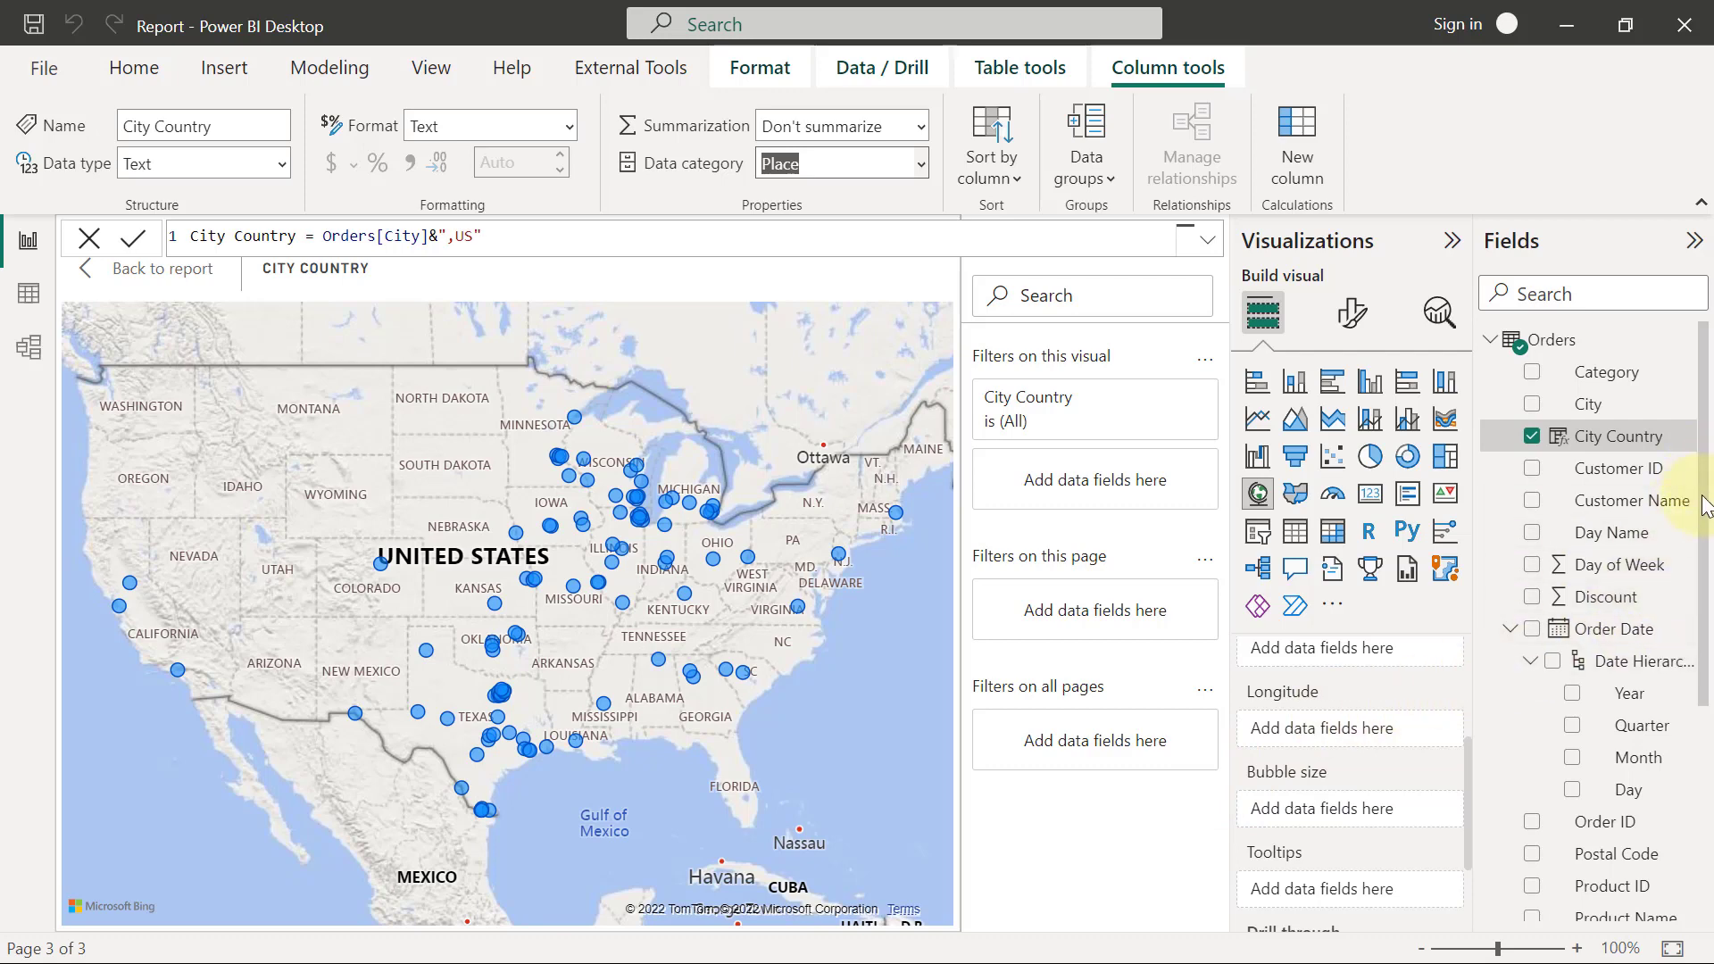
scroll(1588, 625, down, 3)
drag(1592, 831, 1385, 814)
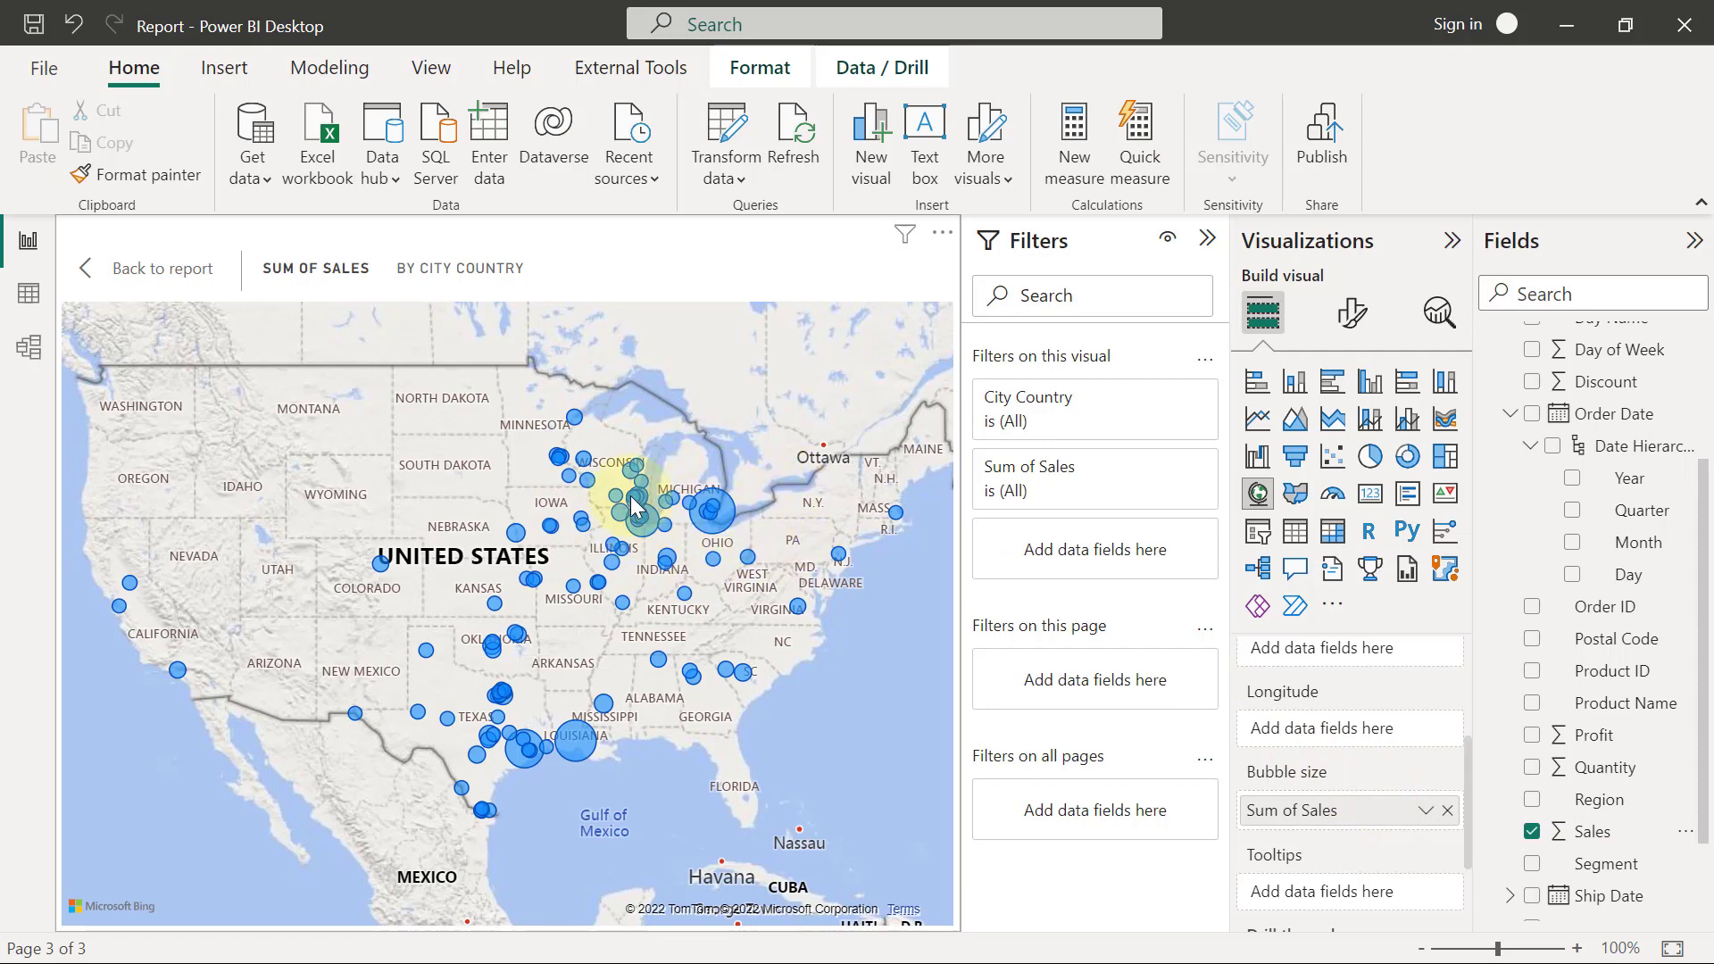
click(129, 277)
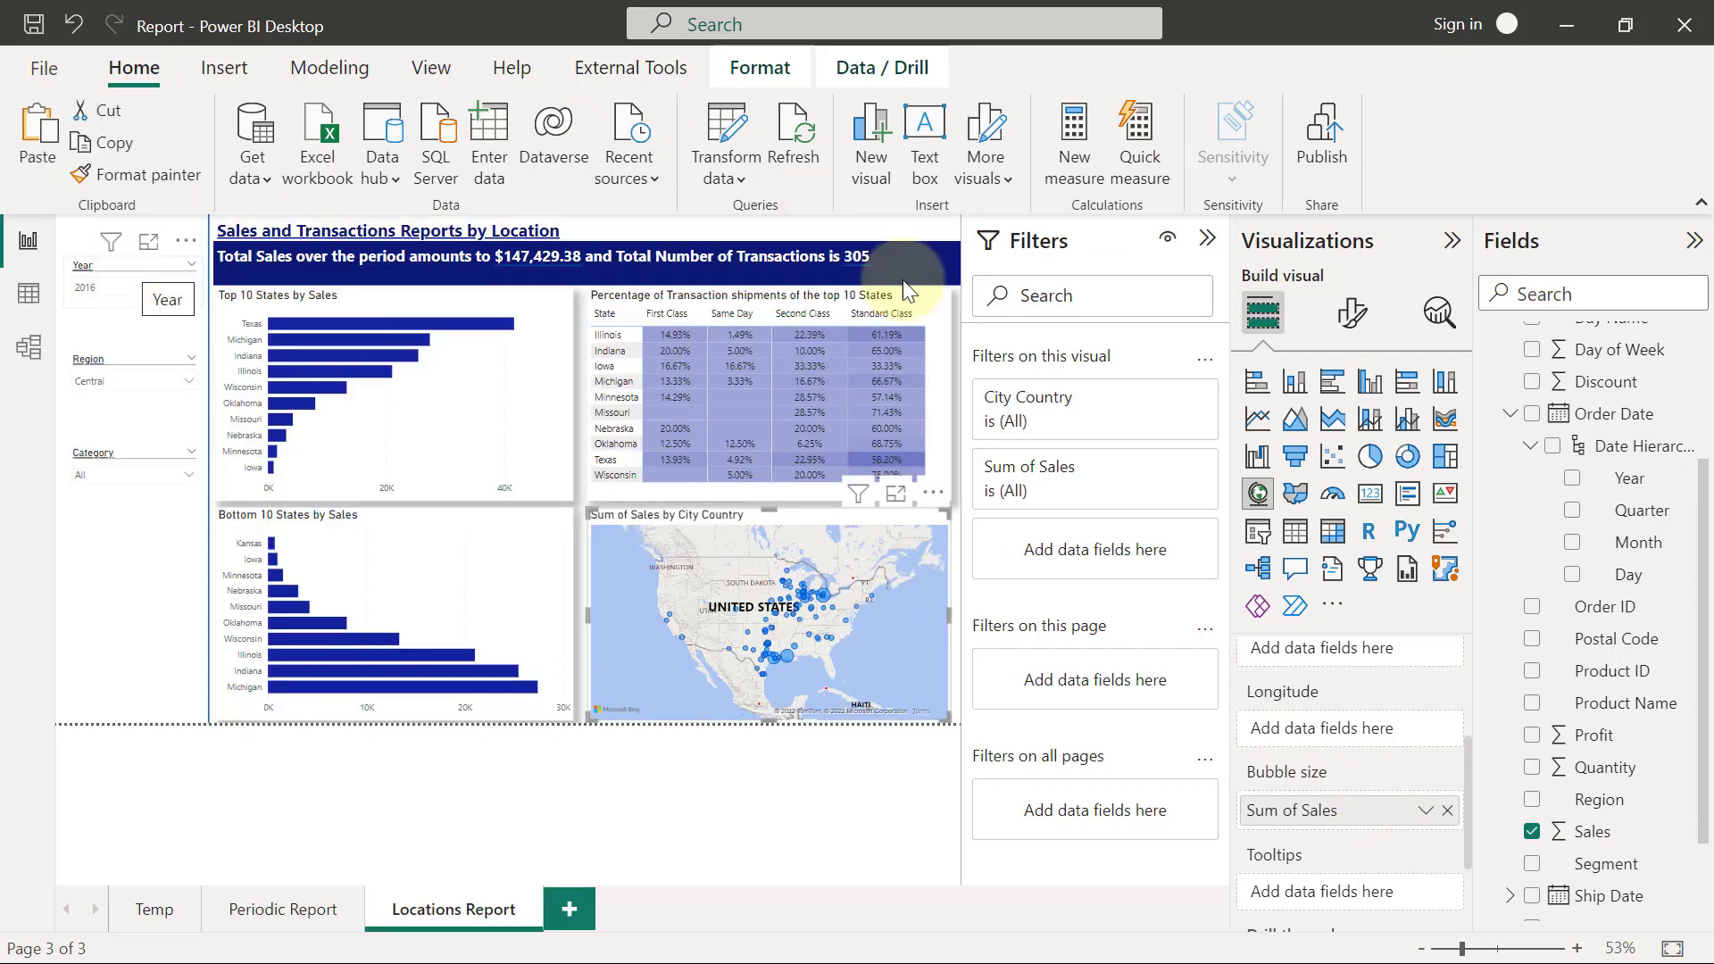
Turn on the shadow effect for the city sales map.
click(1349, 312)
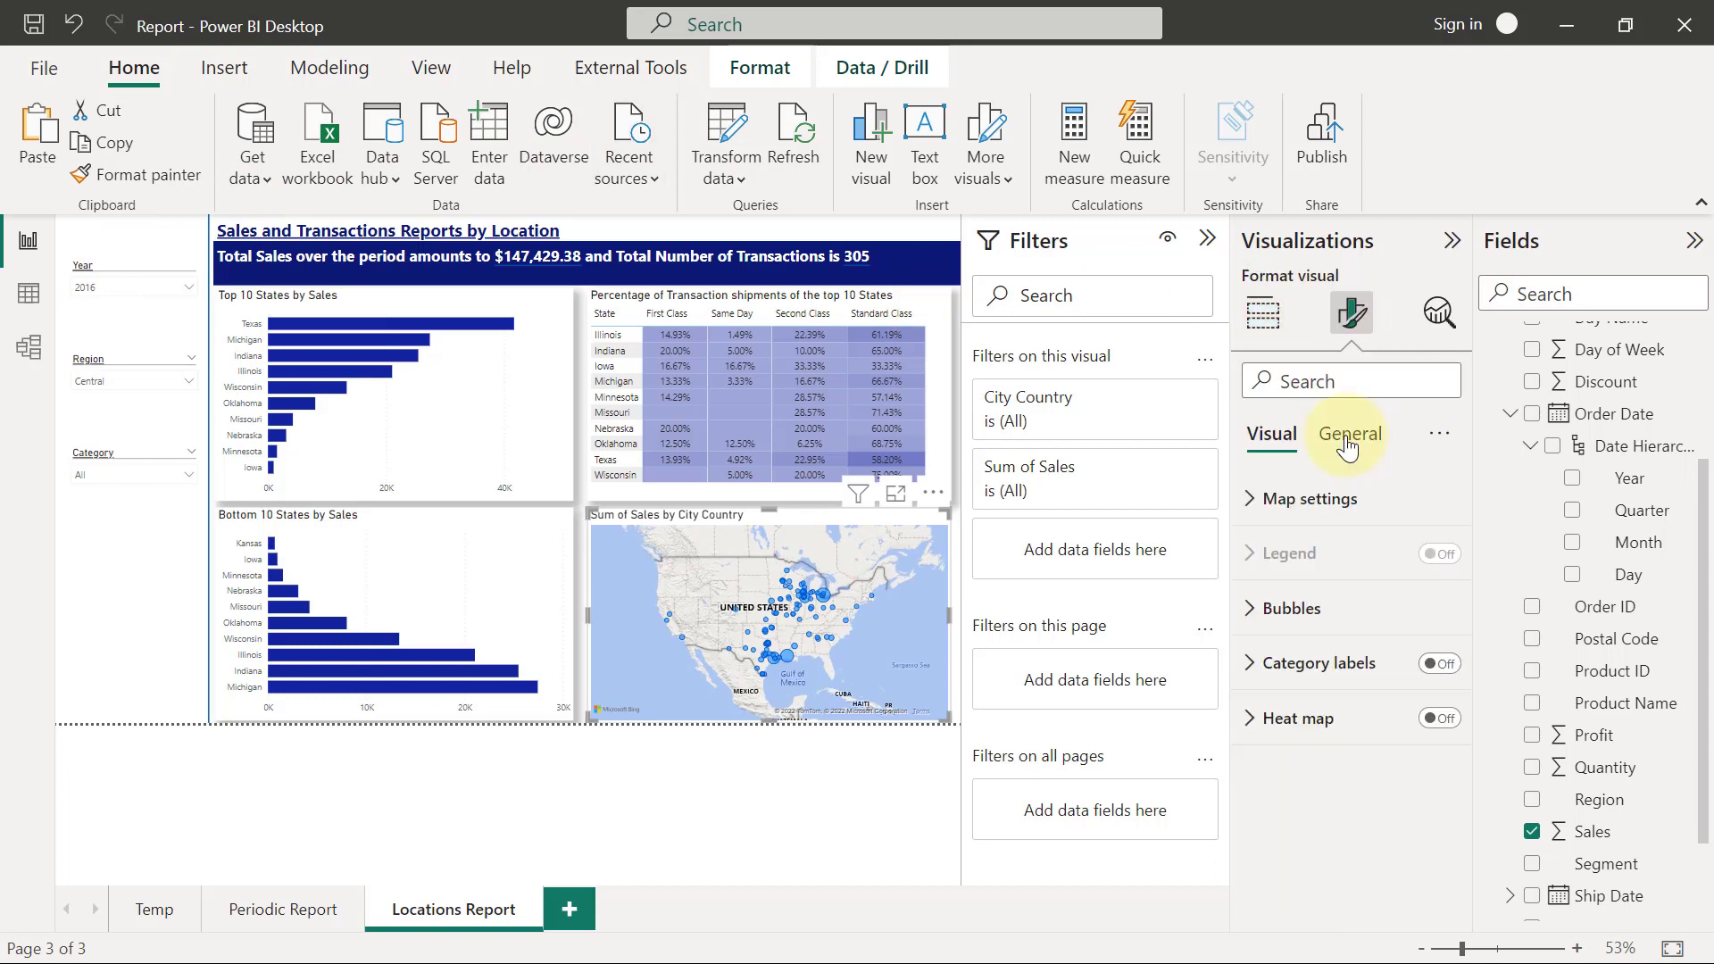
click(1348, 435)
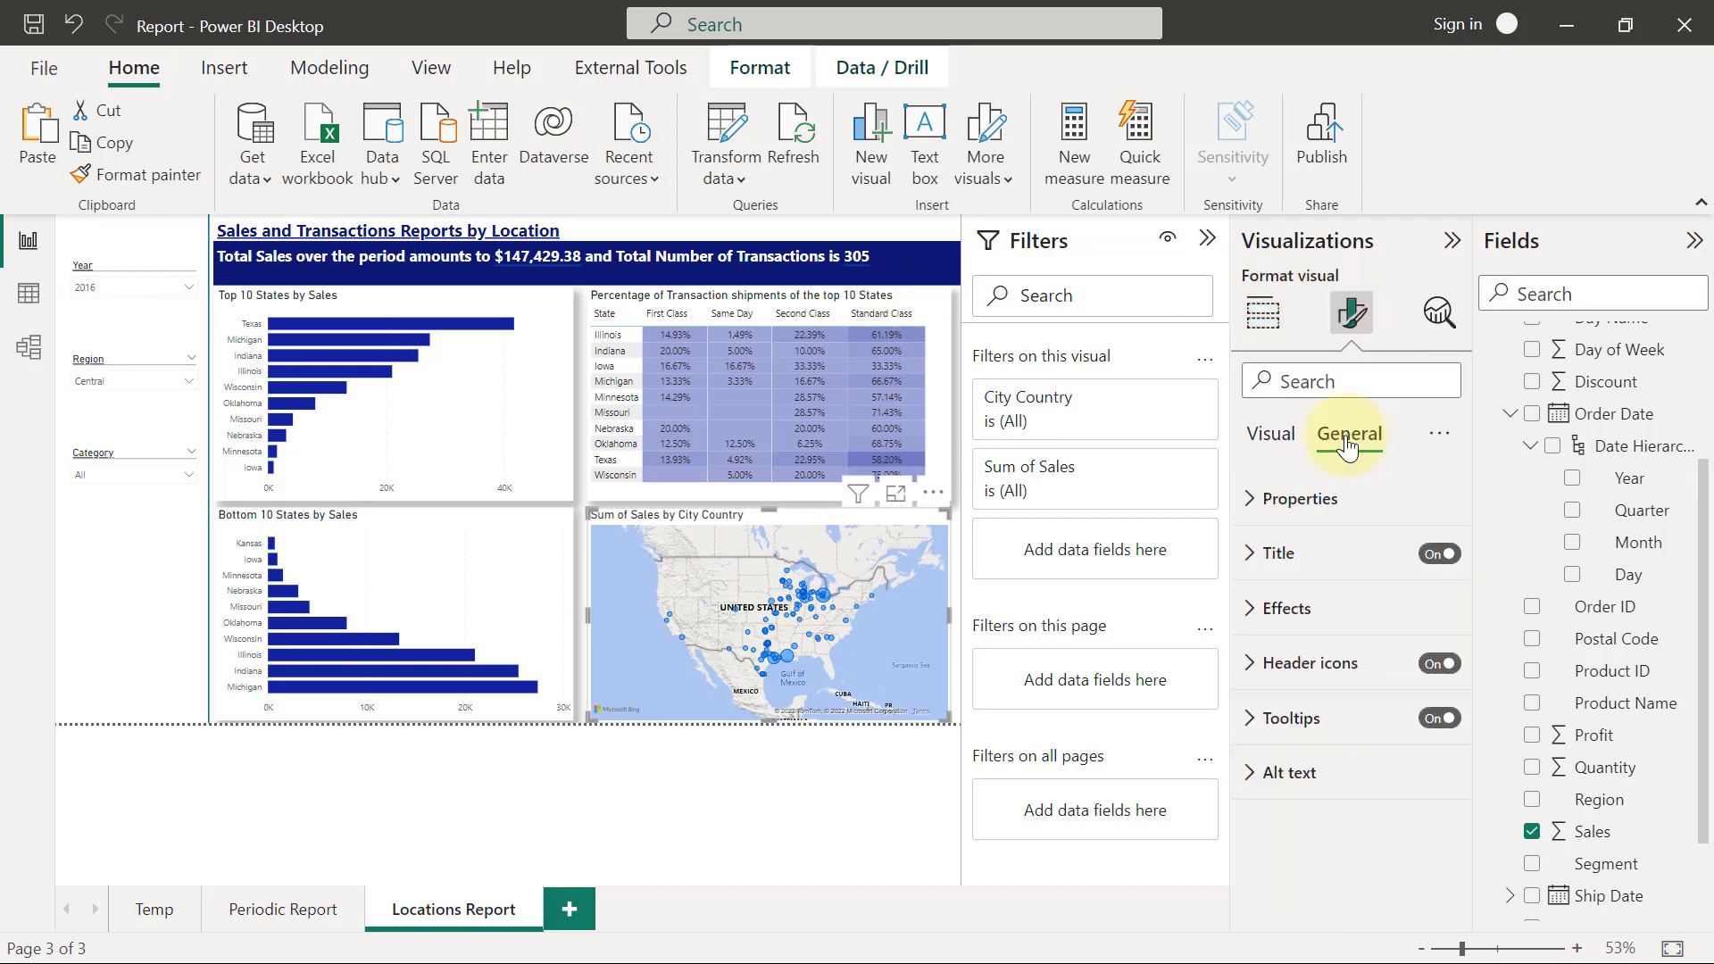
click(1249, 614)
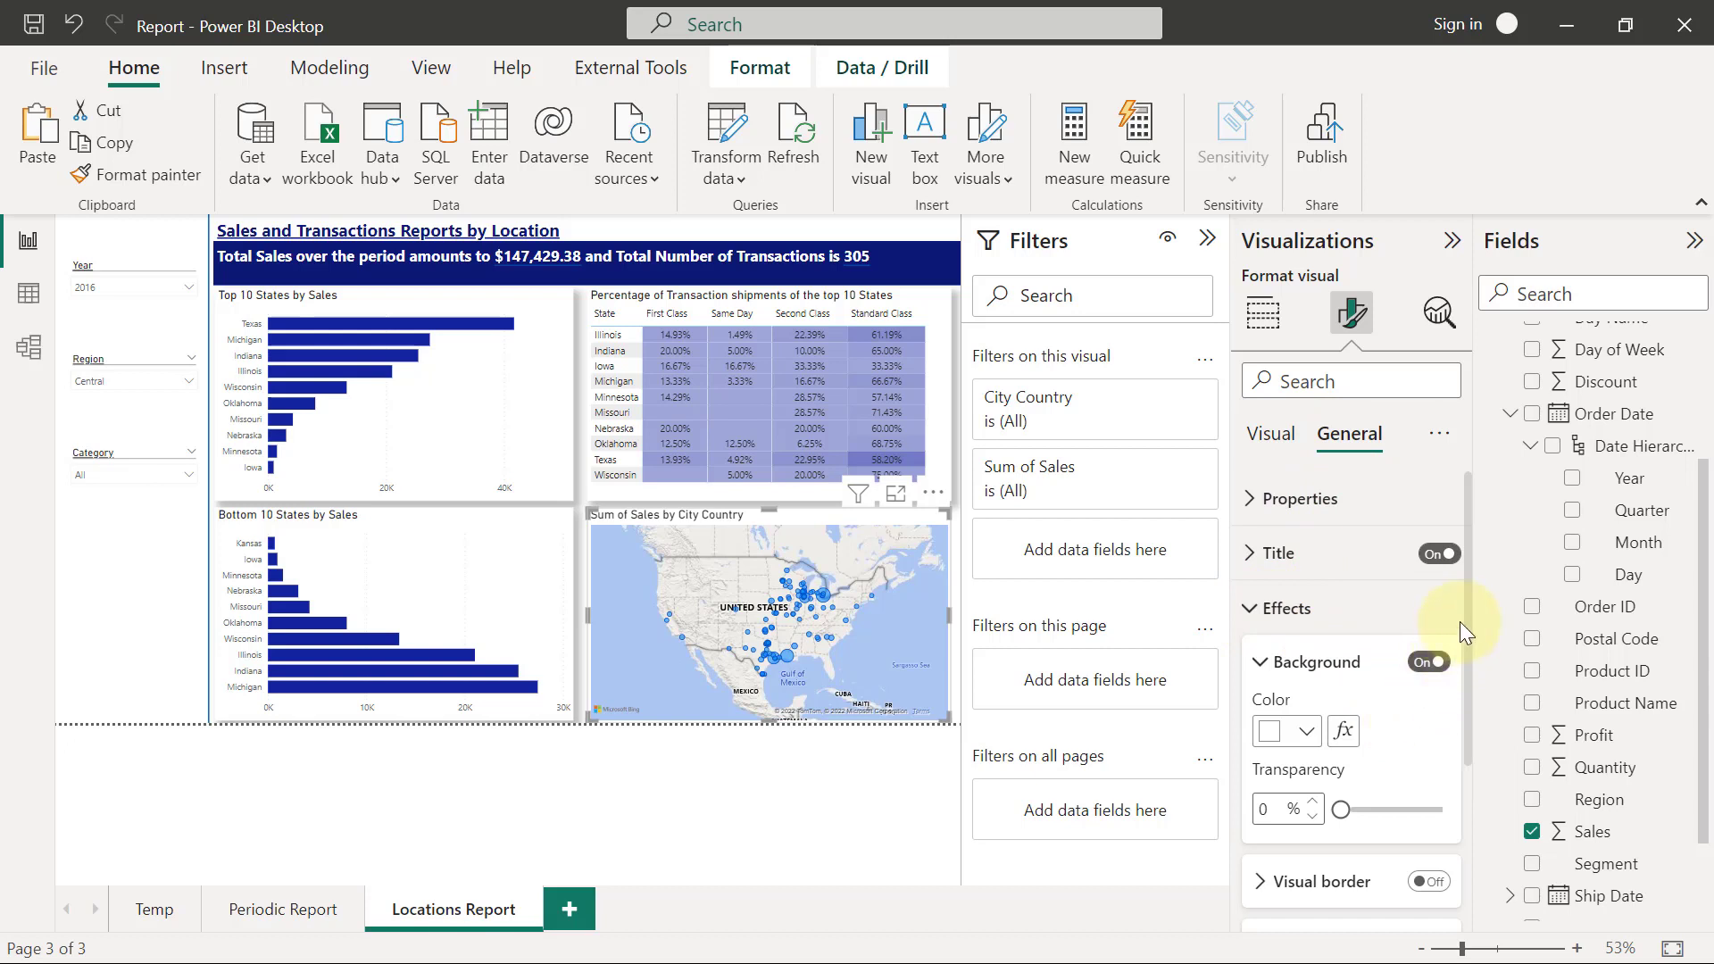
scroll(1464, 625, down, 2)
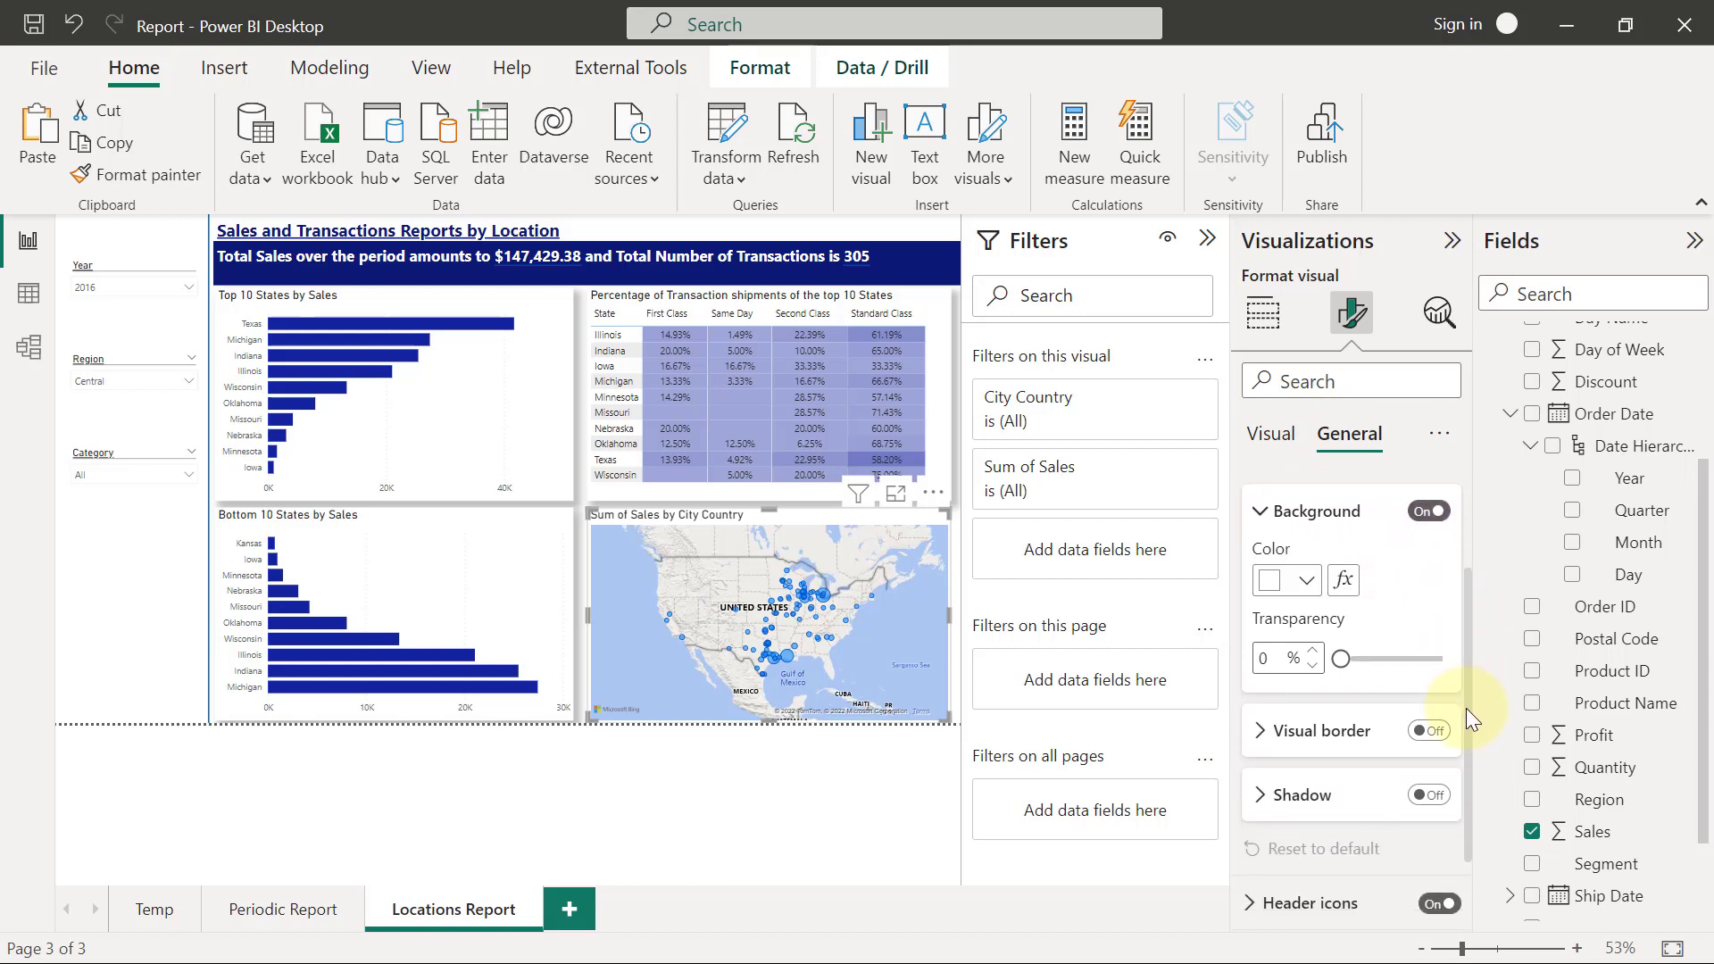
click(1429, 797)
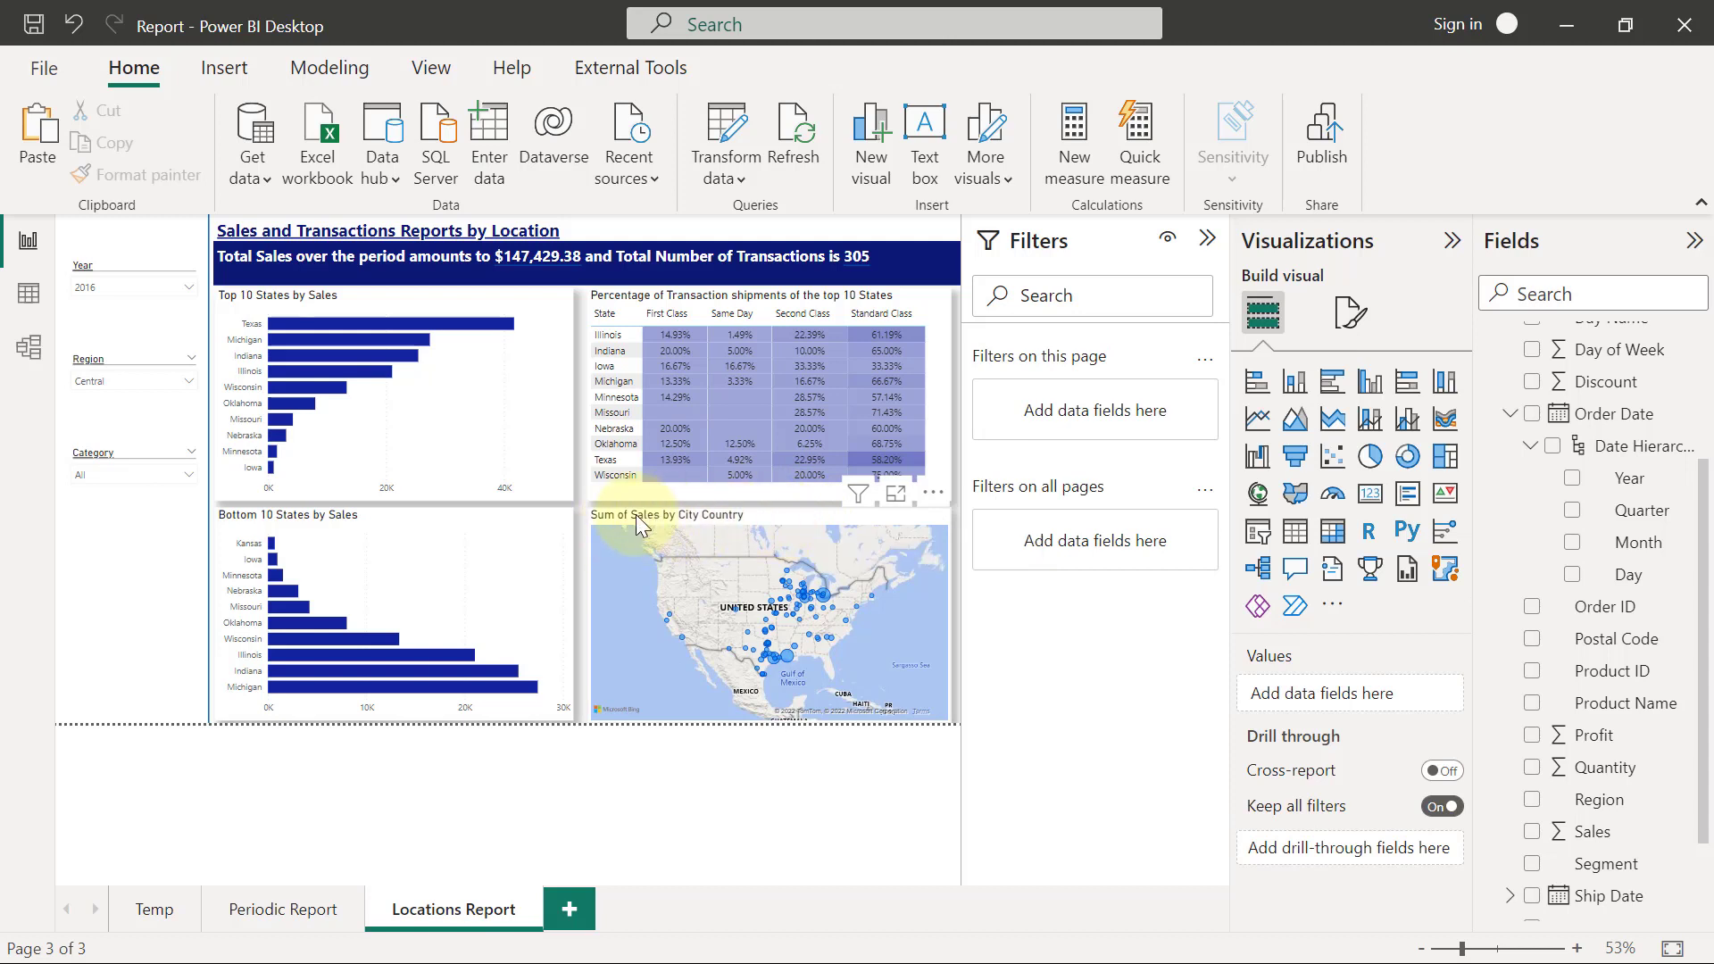
Replace the map's title text with "Sales Distribution by City".
click(785, 516)
click(1352, 312)
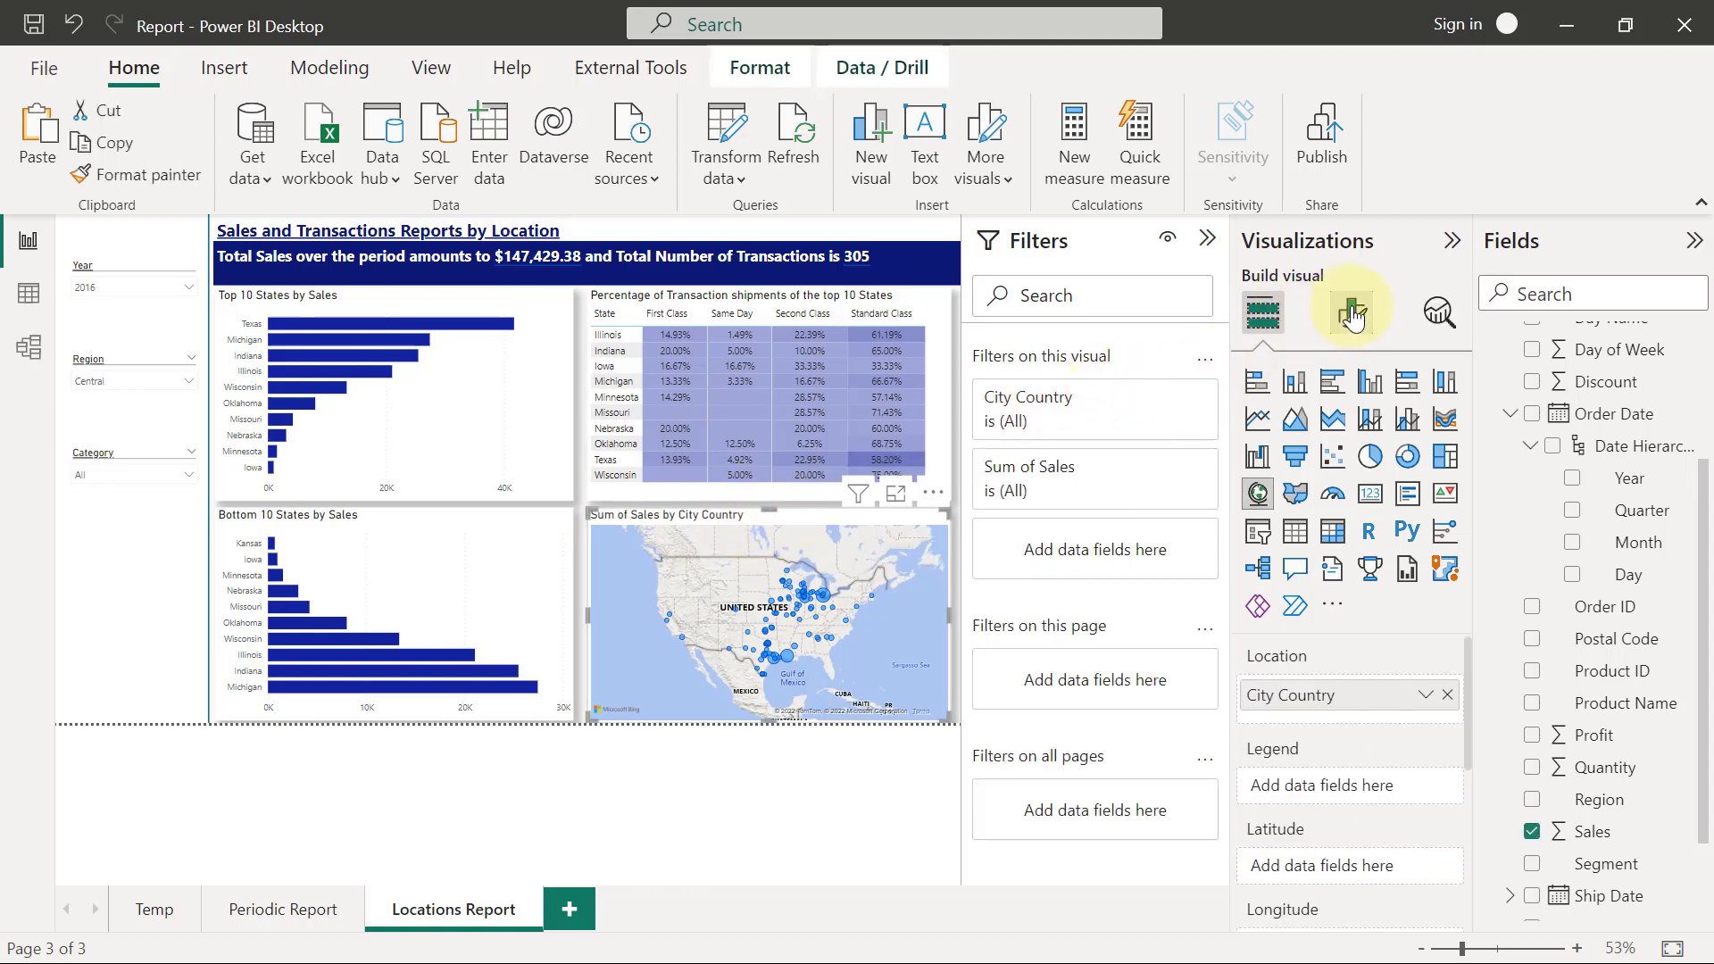
click(1347, 437)
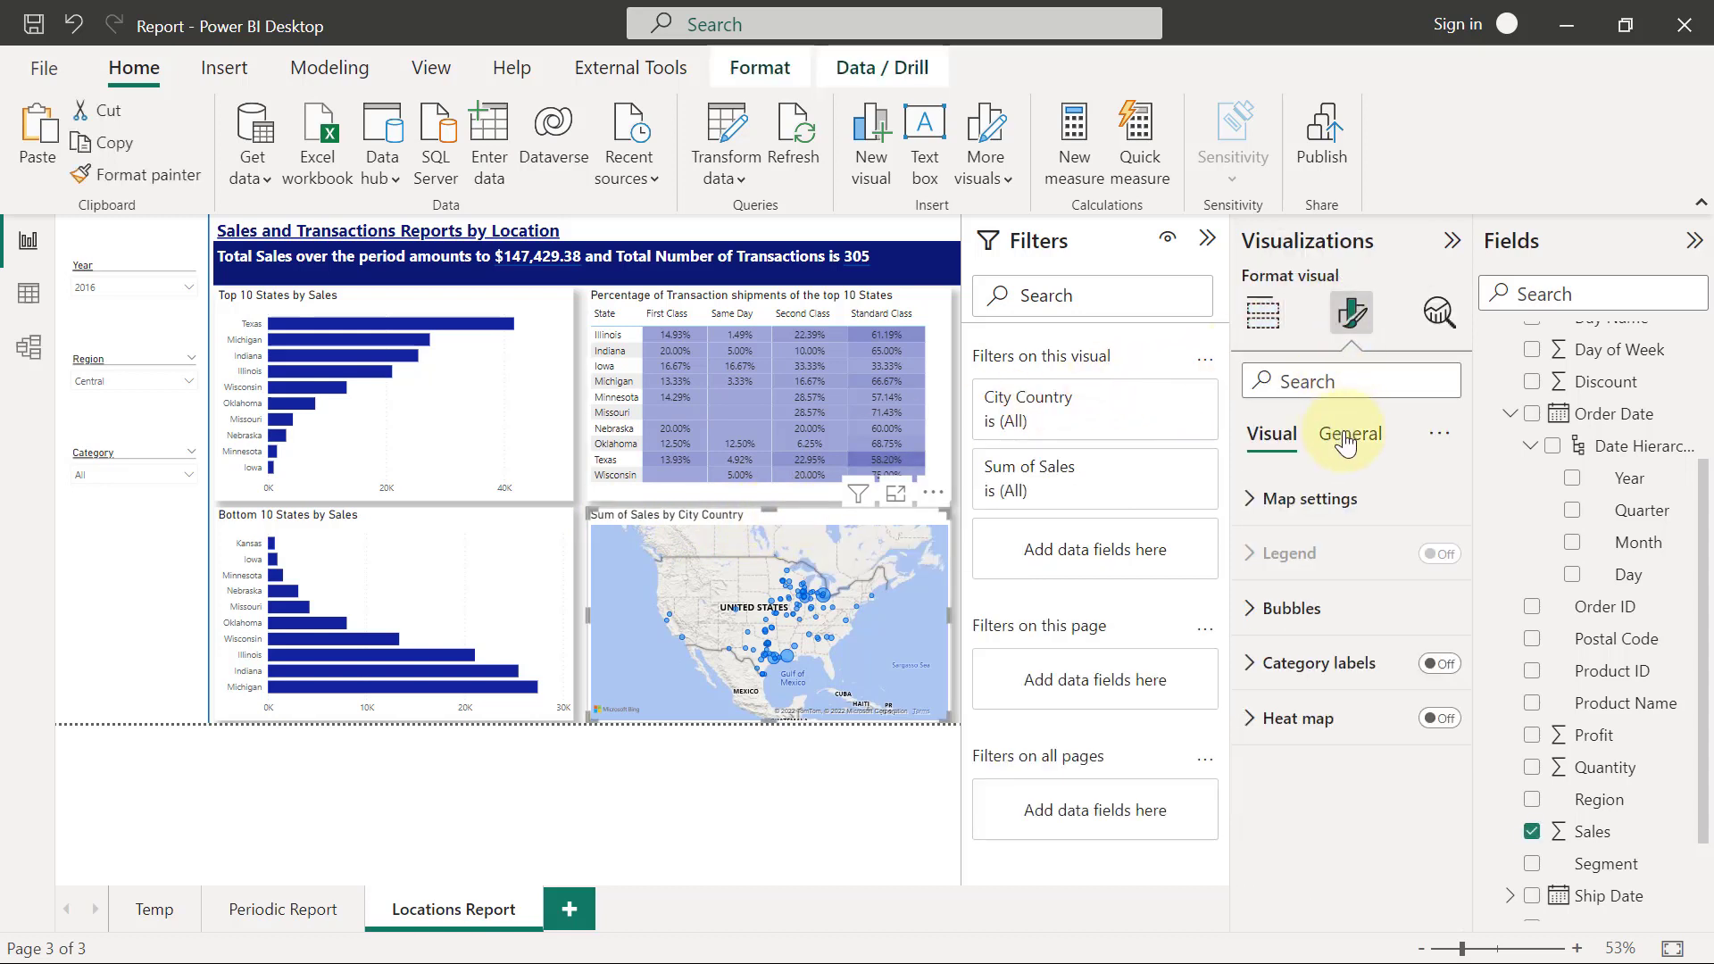
click(1252, 552)
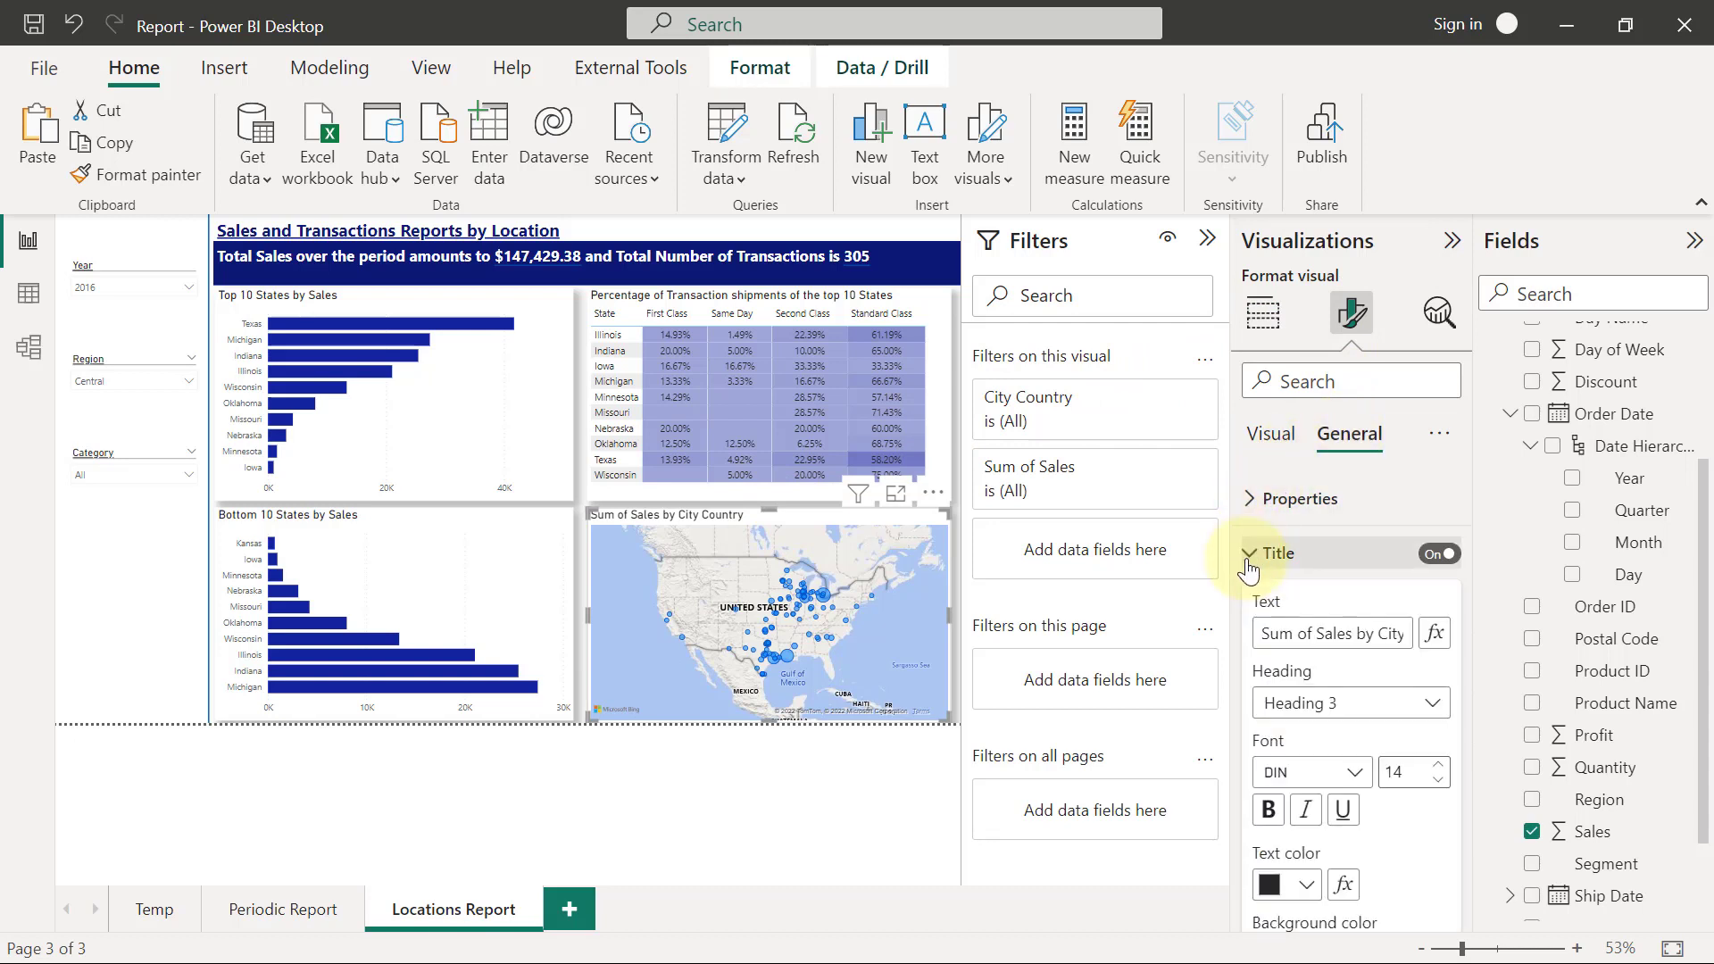
click(1306, 642)
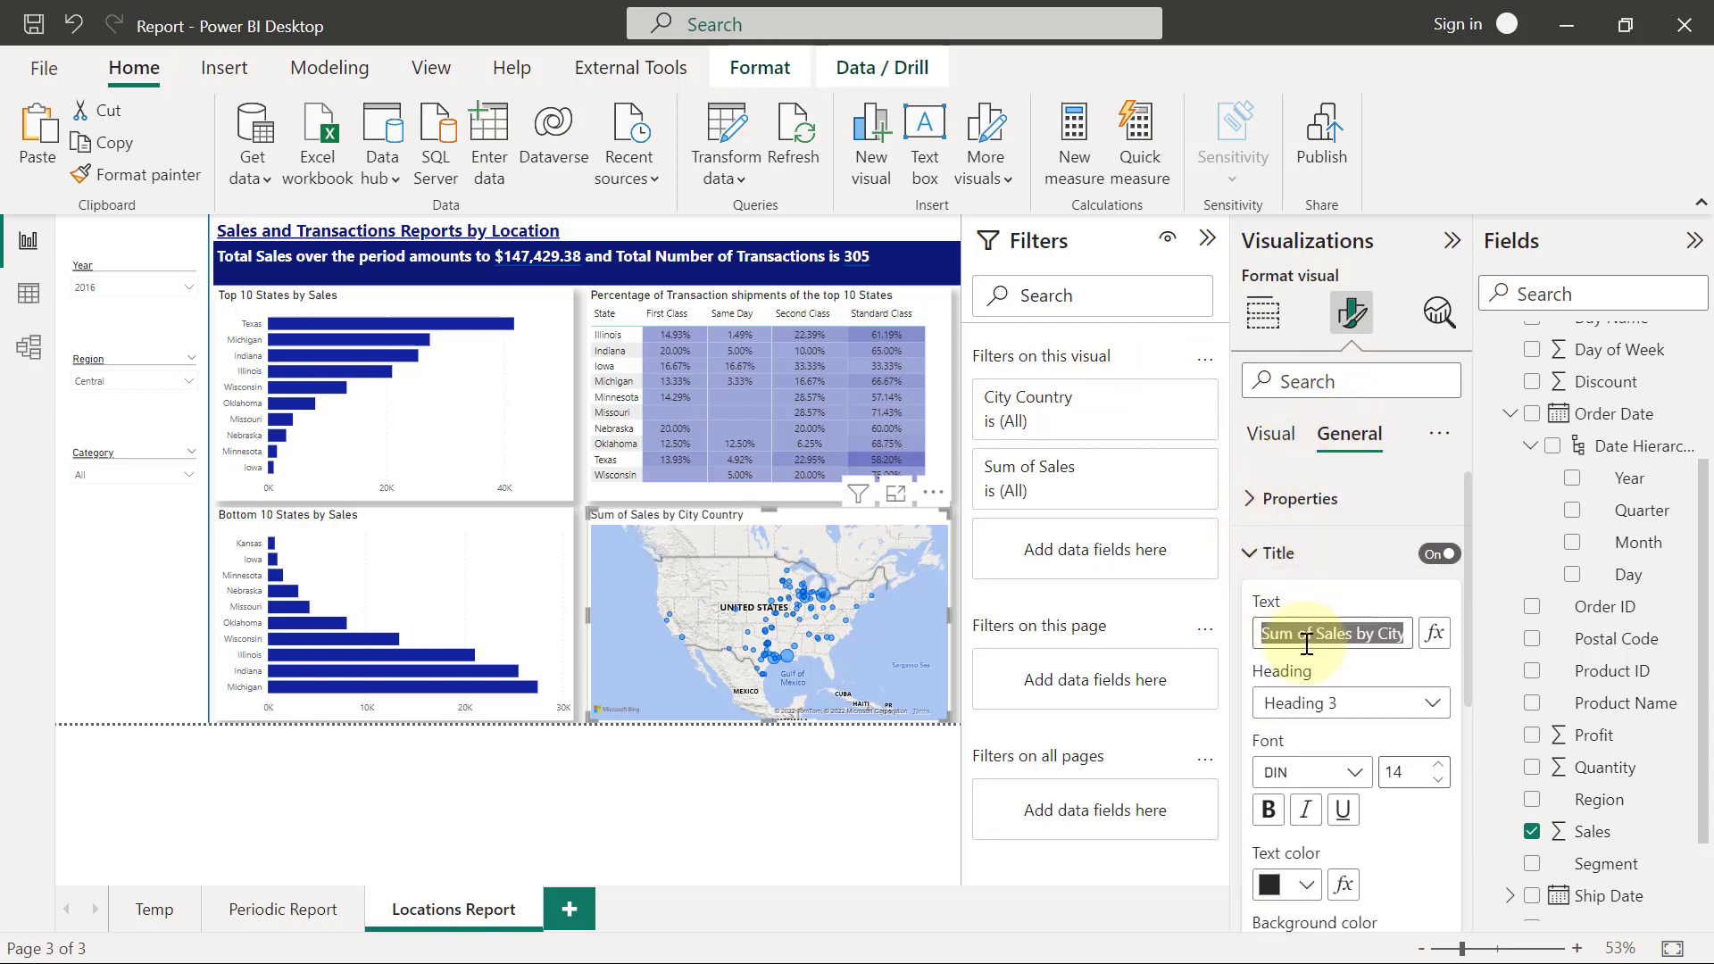
text(Sales )
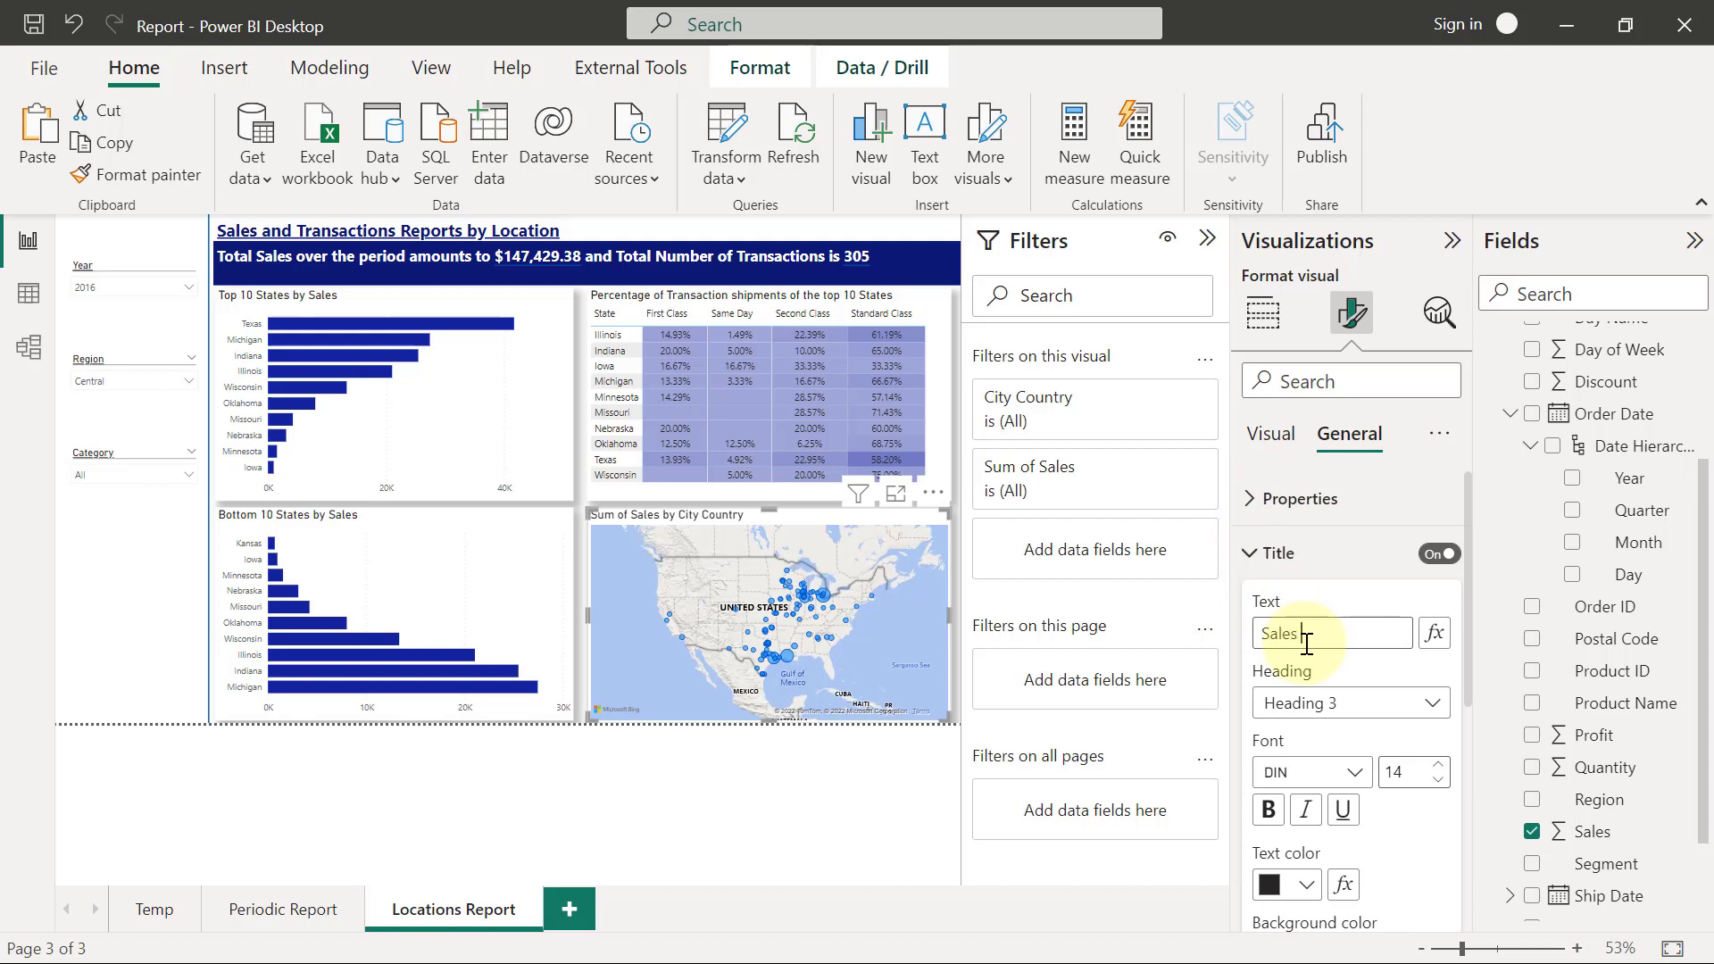
text(Distribution by Cit)
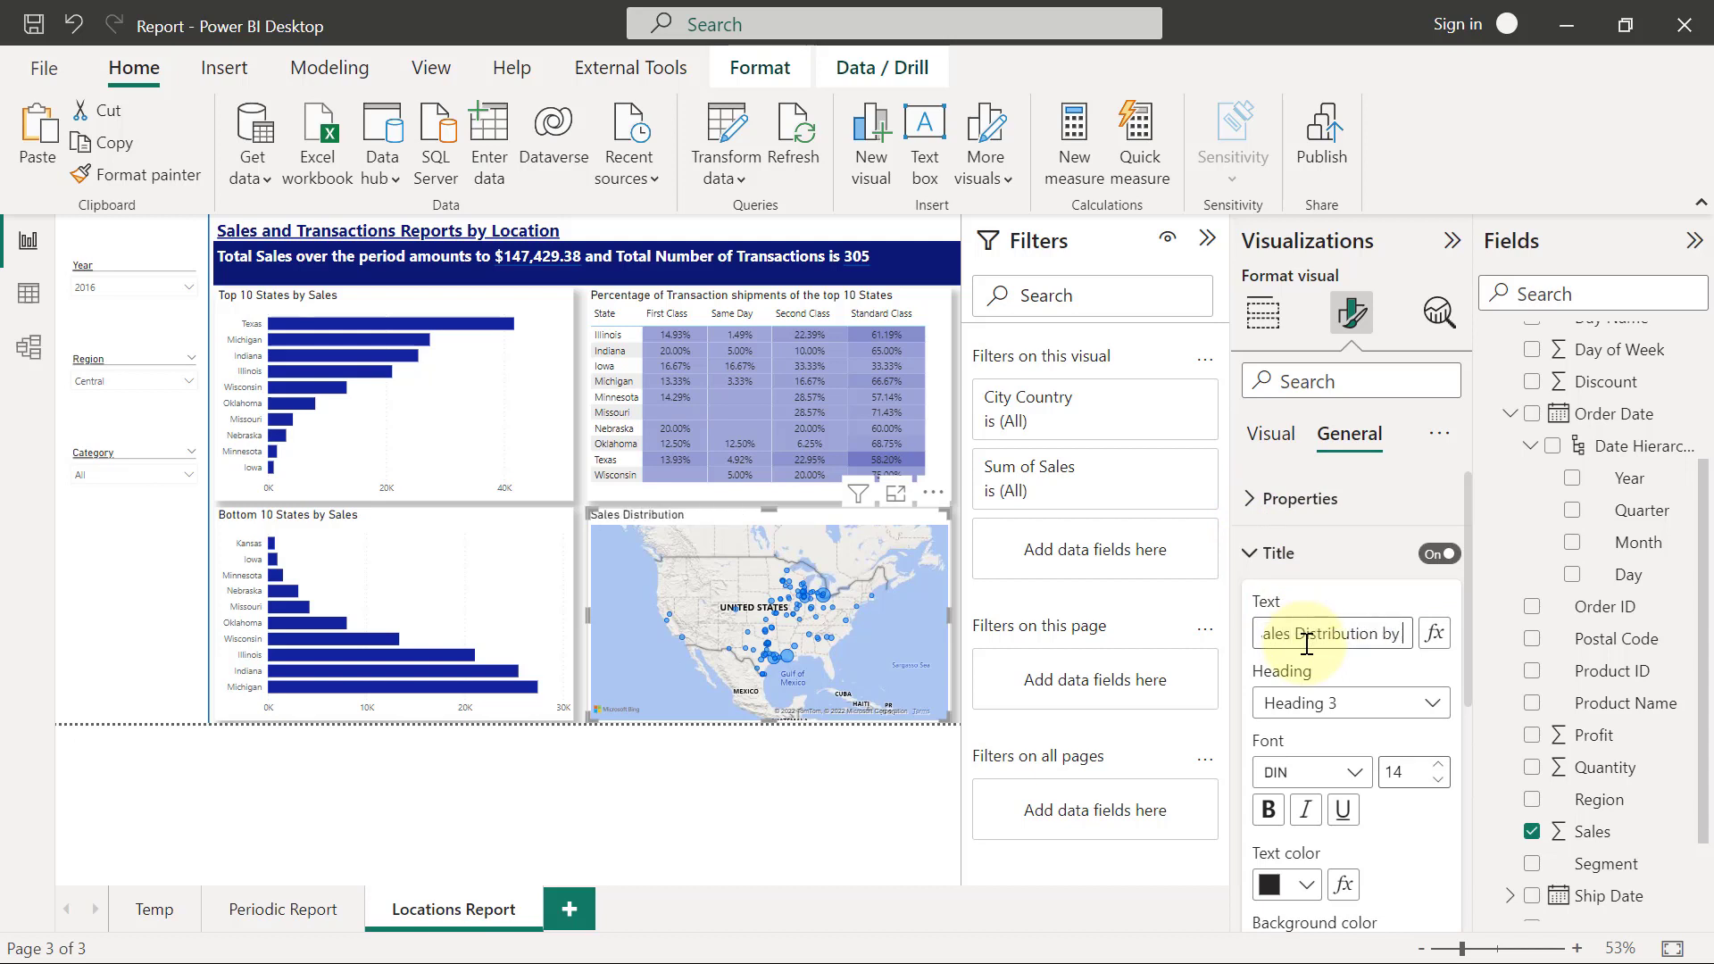